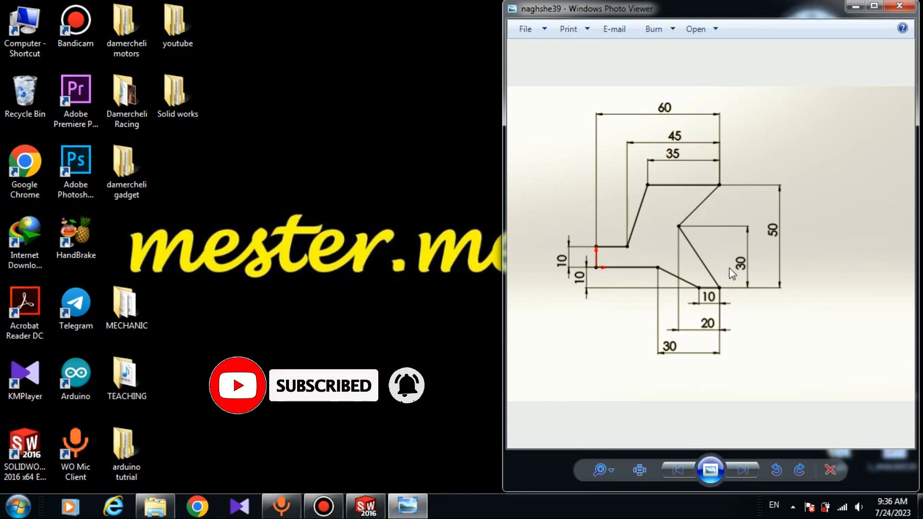
Step: Open SOLIDWORKS and create a new Part document
click(361, 507)
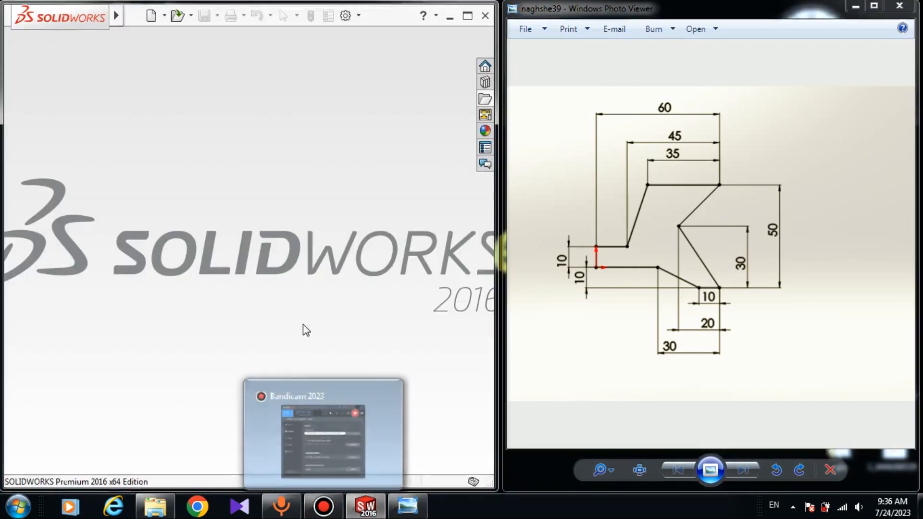
click(151, 19)
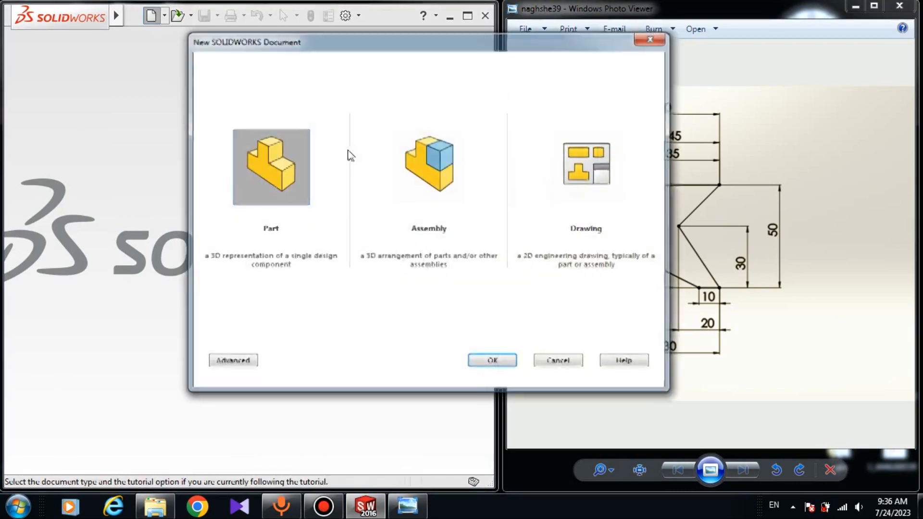
click(488, 363)
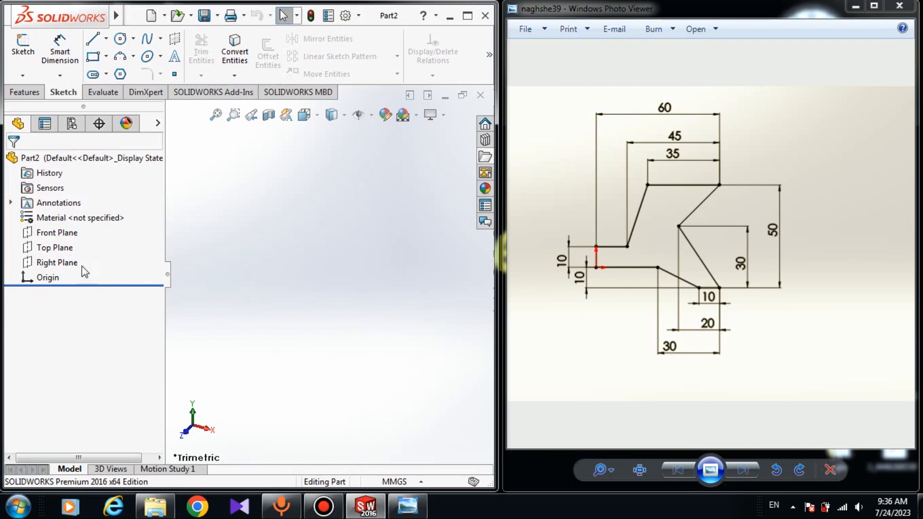
Step: Start a new sketch on the Front Plane
click(57, 233)
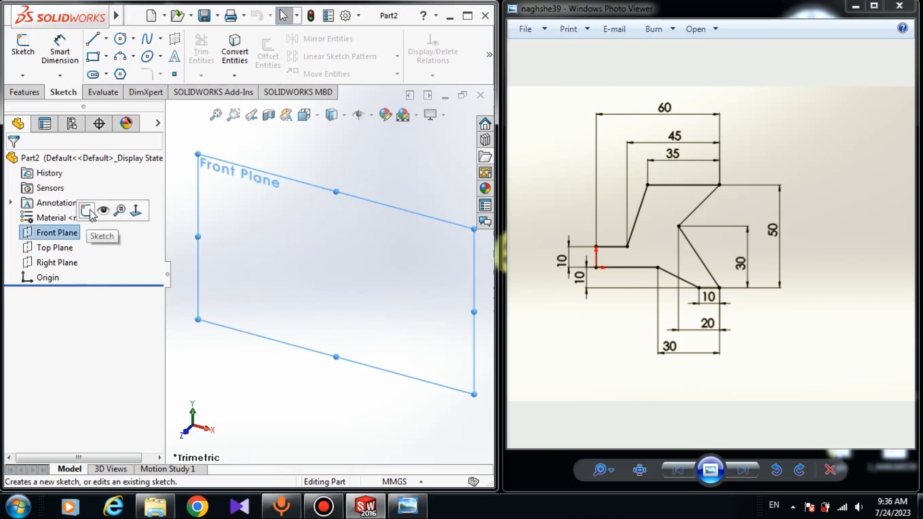
click(87, 211)
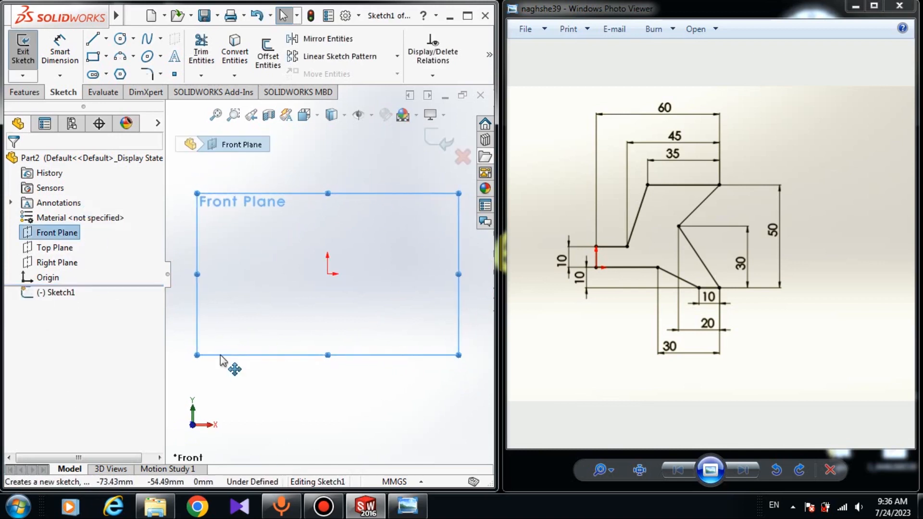
click(295, 334)
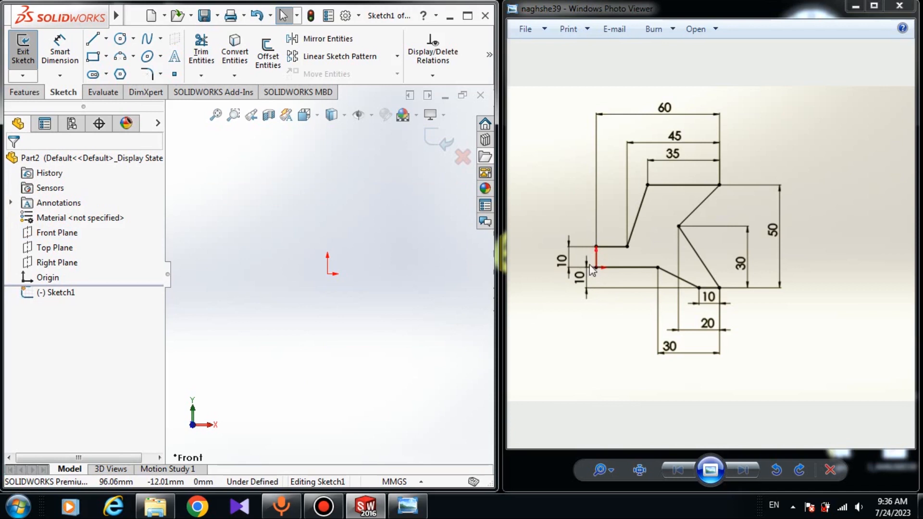
Step: With the Line tool, sketch from the origin up about 34 mm, then right, diagonally up, and along the top edge
click(92, 39)
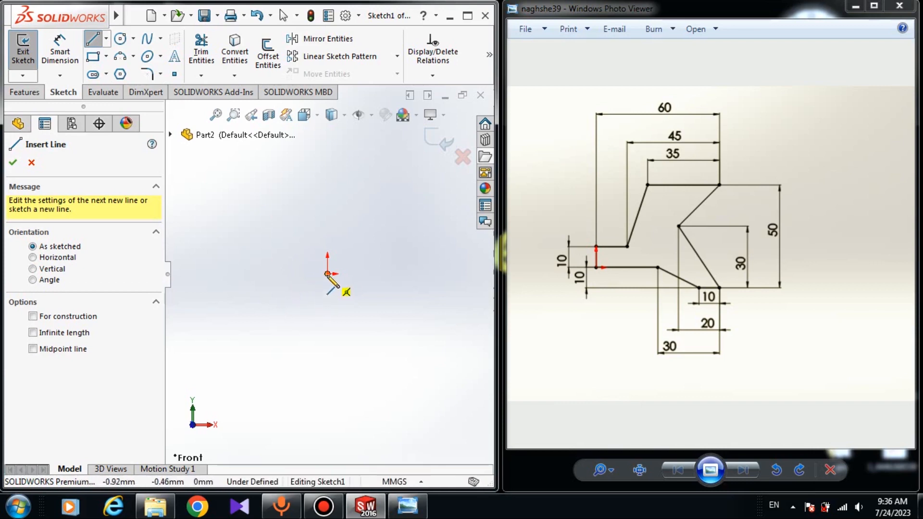
click(327, 274)
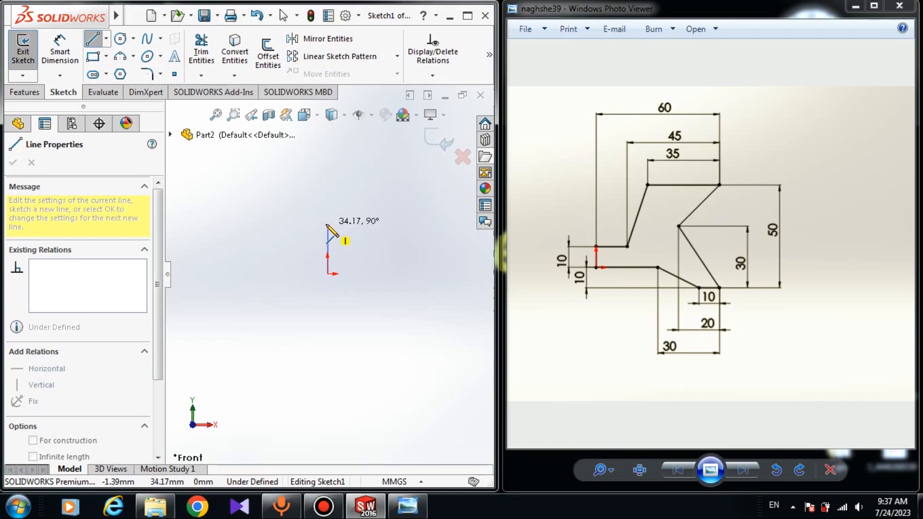
click(328, 224)
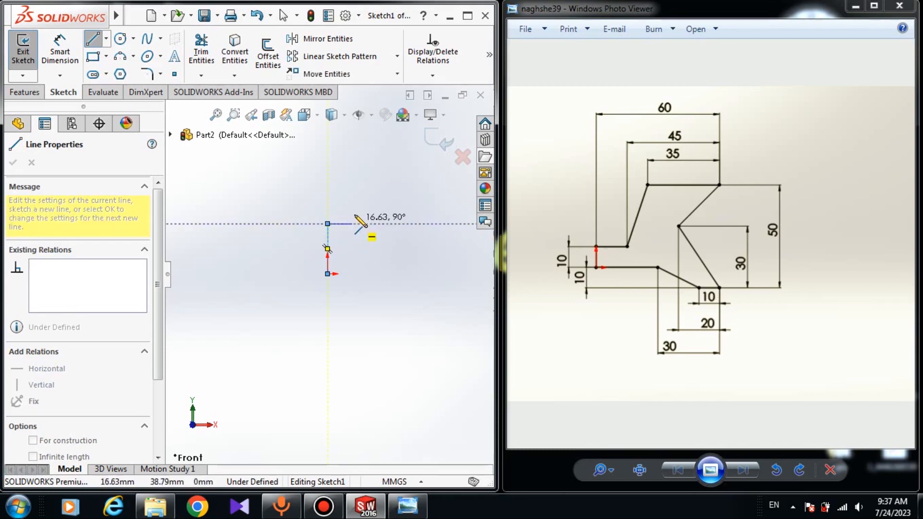
click(385, 223)
scroll(388, 216, up, 4)
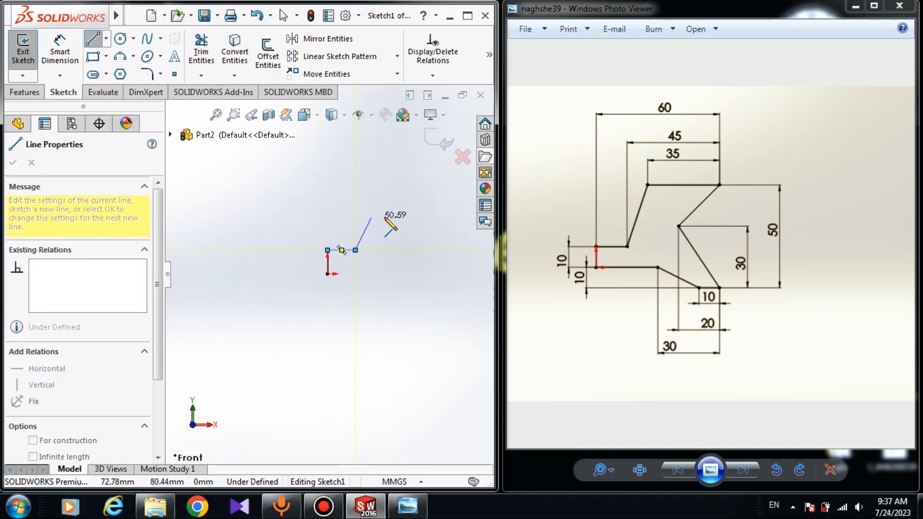
click(401, 210)
click(456, 210)
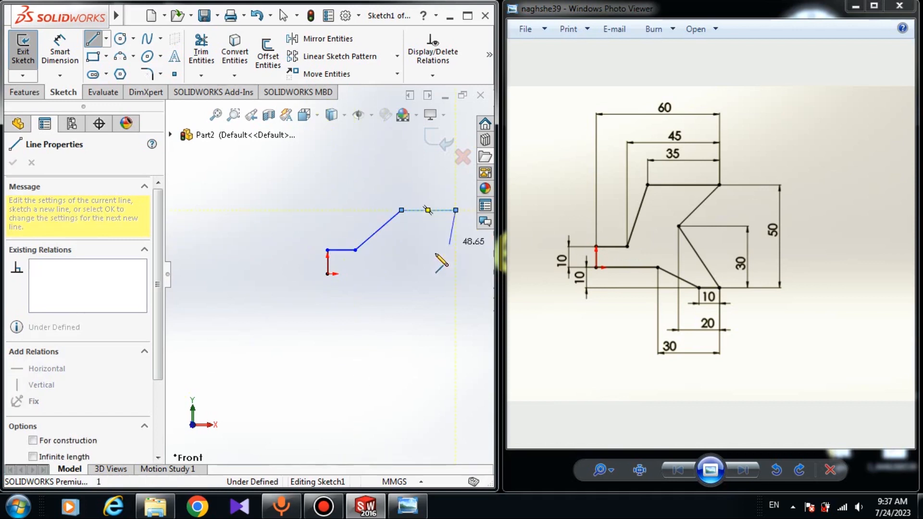
Step: Continue the line chain down the right side, across the bottom and back to the origin, closing the profile
click(423, 253)
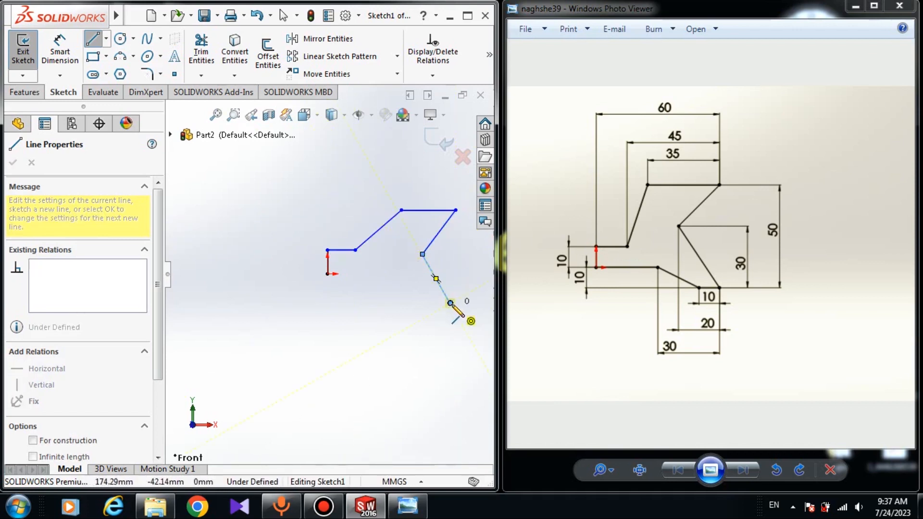
click(450, 302)
click(414, 303)
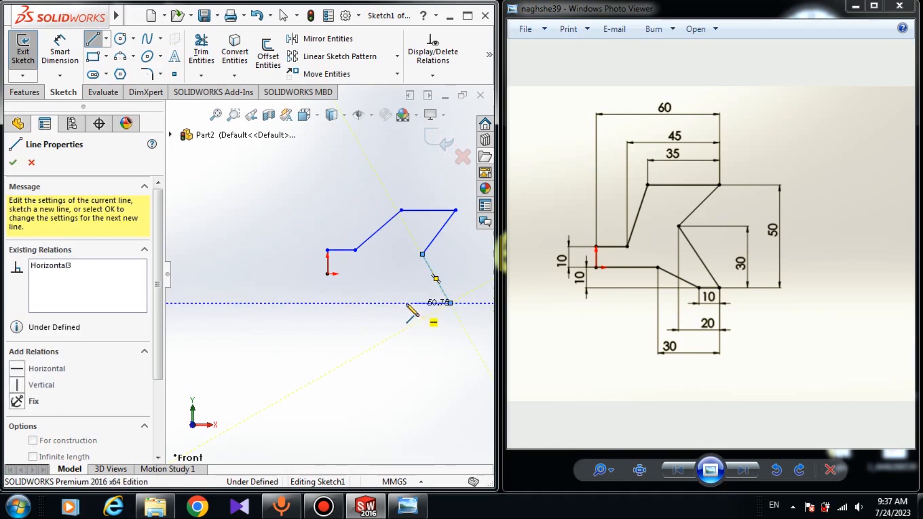
click(374, 274)
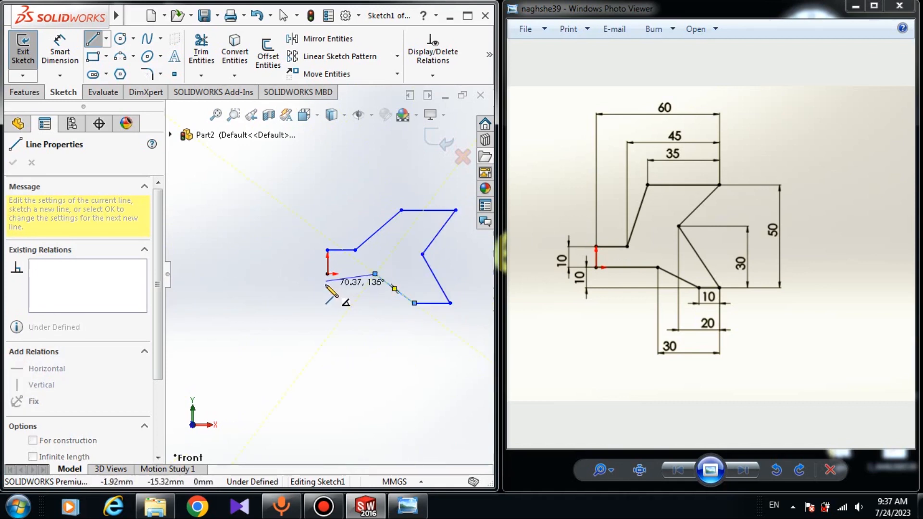
click(328, 274)
right_click(339, 295)
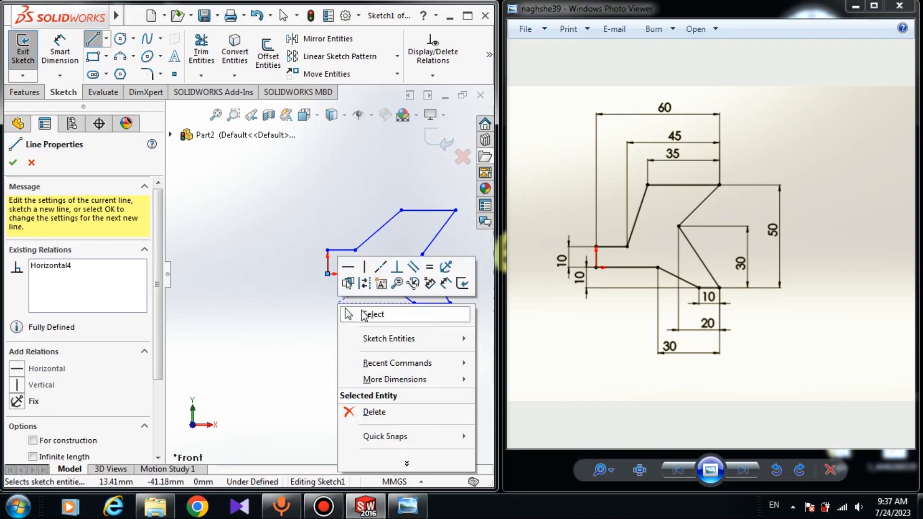
click(366, 311)
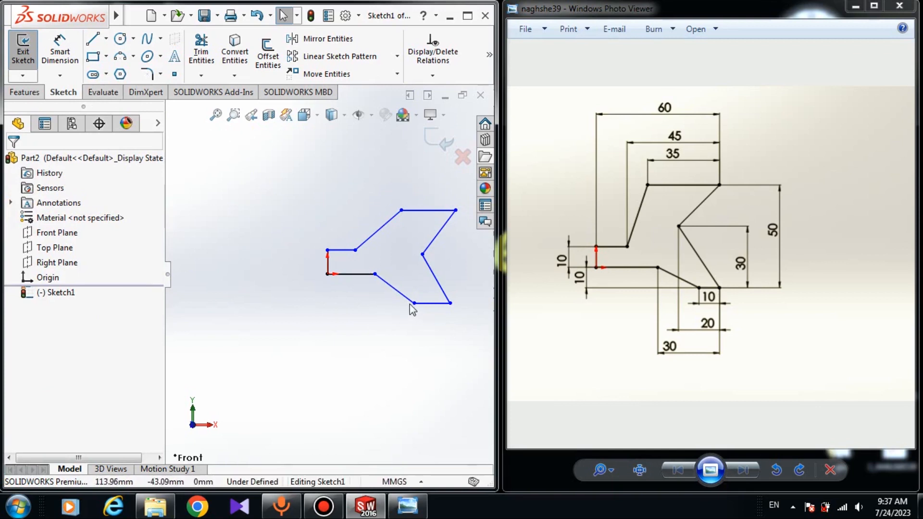
Step: Turn on display of sketch relations in the graphics area
scroll(409, 303, up, 1)
scroll(290, 273, down, 2)
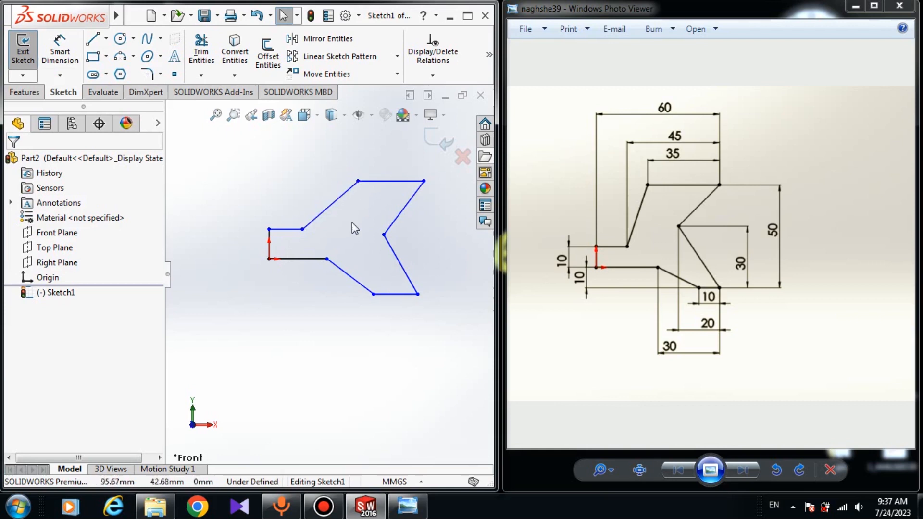
click(359, 119)
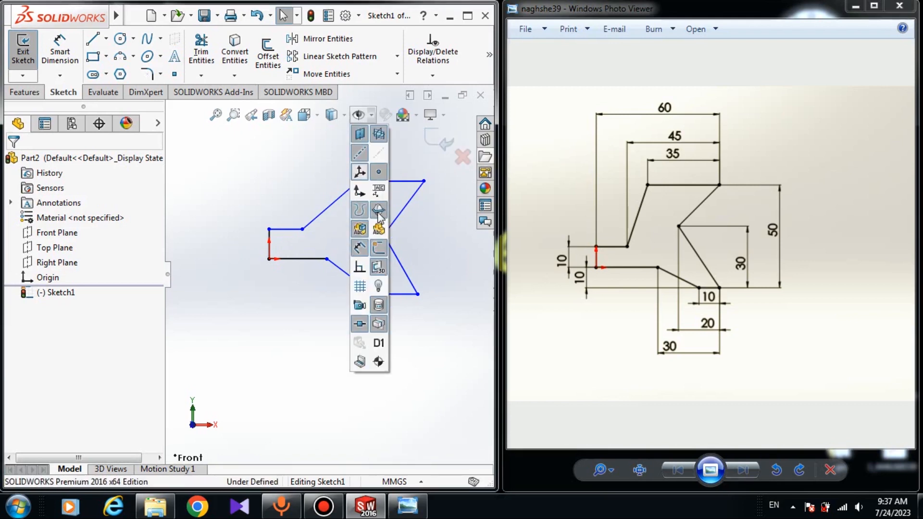
click(358, 268)
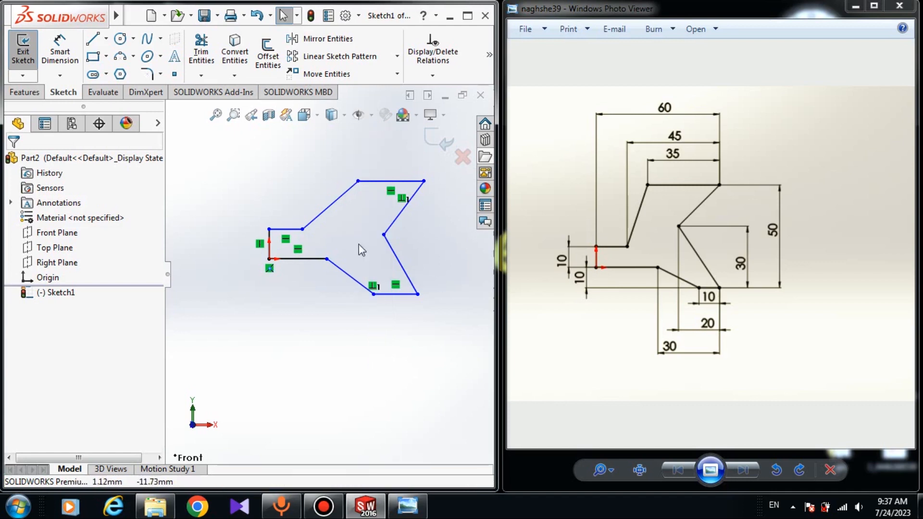
Step: Dimension the left vertical line as 10 mm with Smart Dimension
click(48, 46)
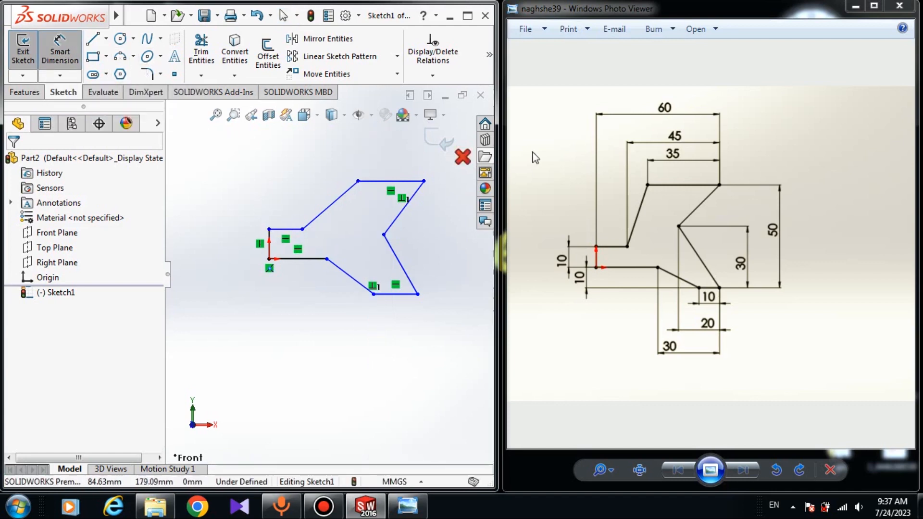
click(271, 251)
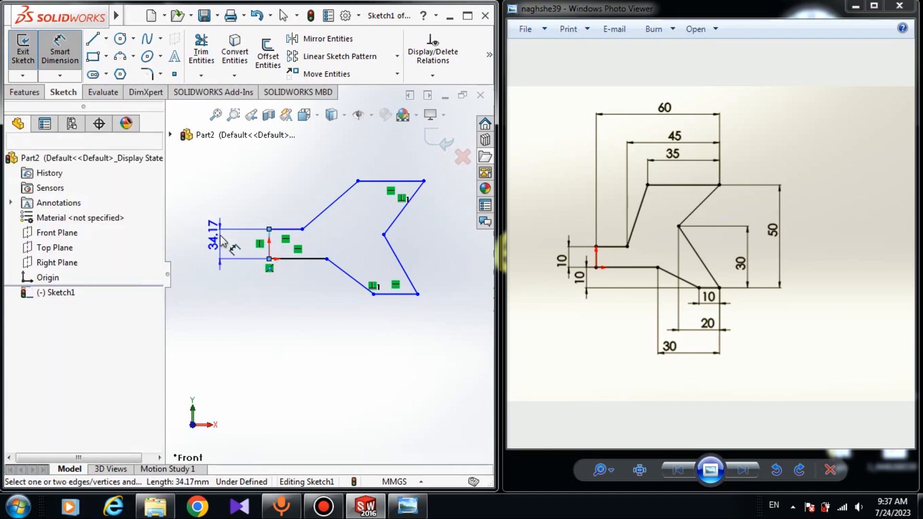
click(224, 240)
text(10)
key(Return)
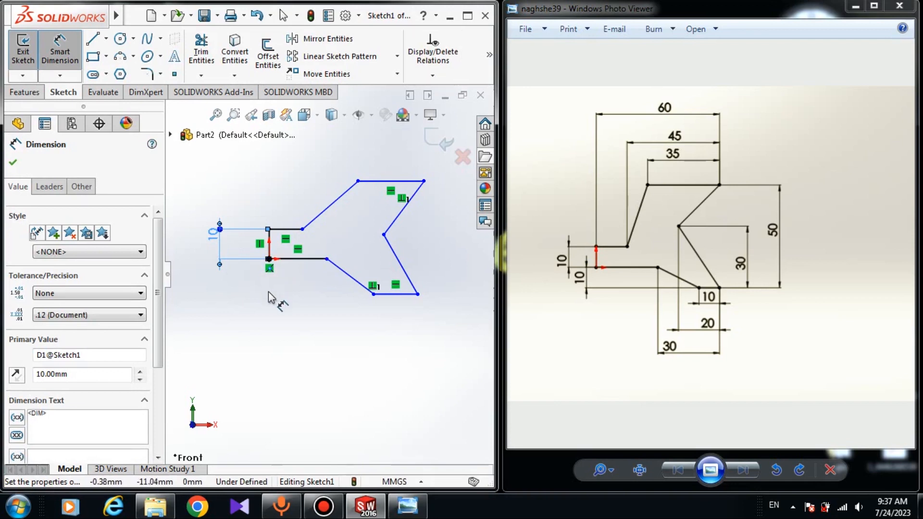
click(288, 302)
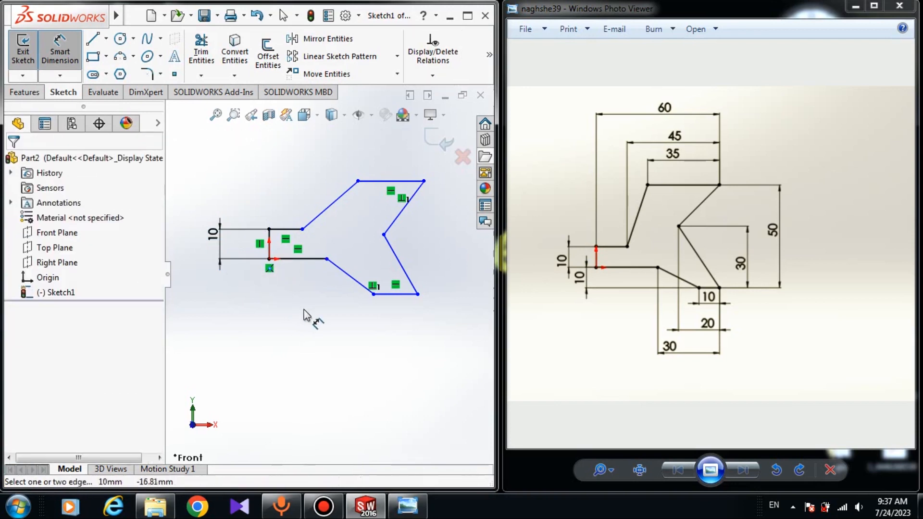
Step: Set the vertical distance between the origin and the bottom edge to 10 mm
click(270, 259)
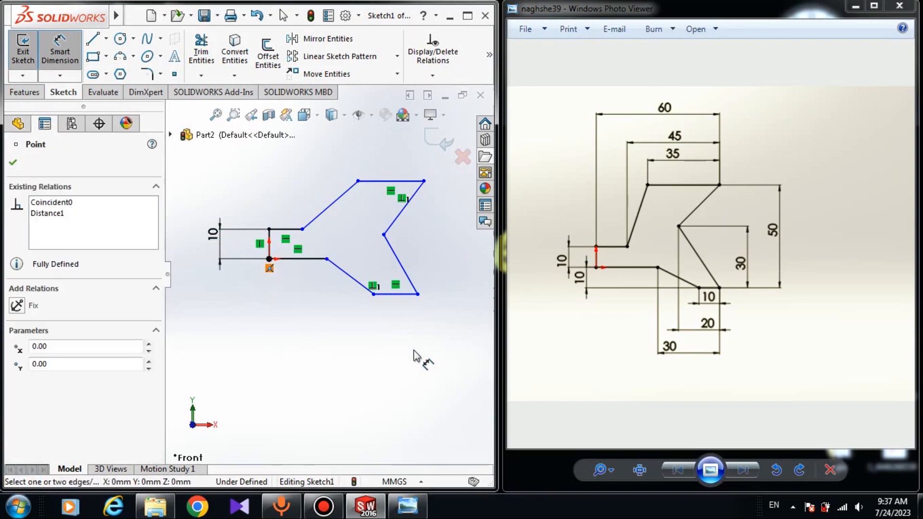
click(374, 295)
click(232, 289)
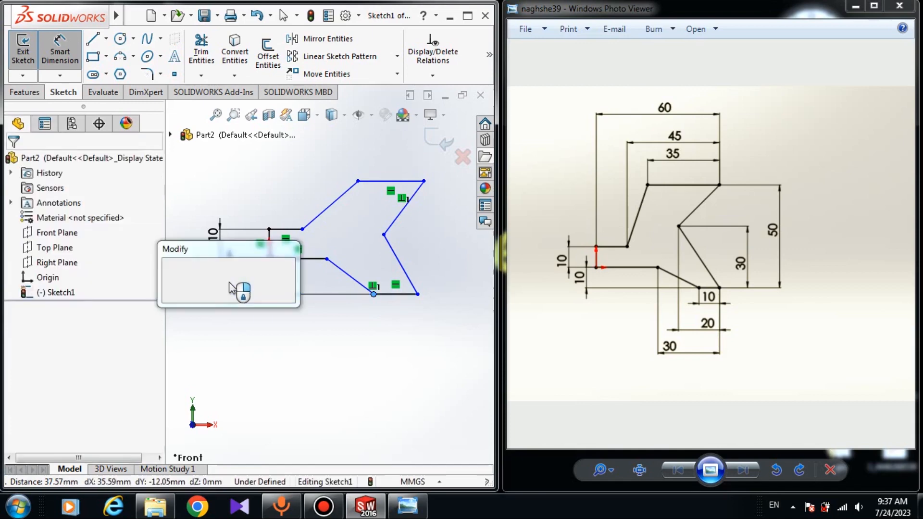
text(10)
key(Return)
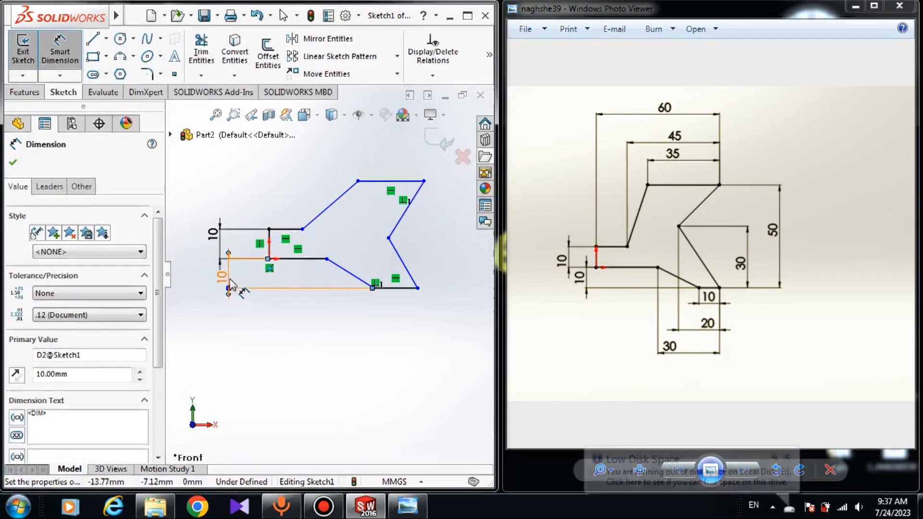
Step: Dimension the horizontal distance from the upper-left vertex to the top-right corner as 60 mm
click(297, 208)
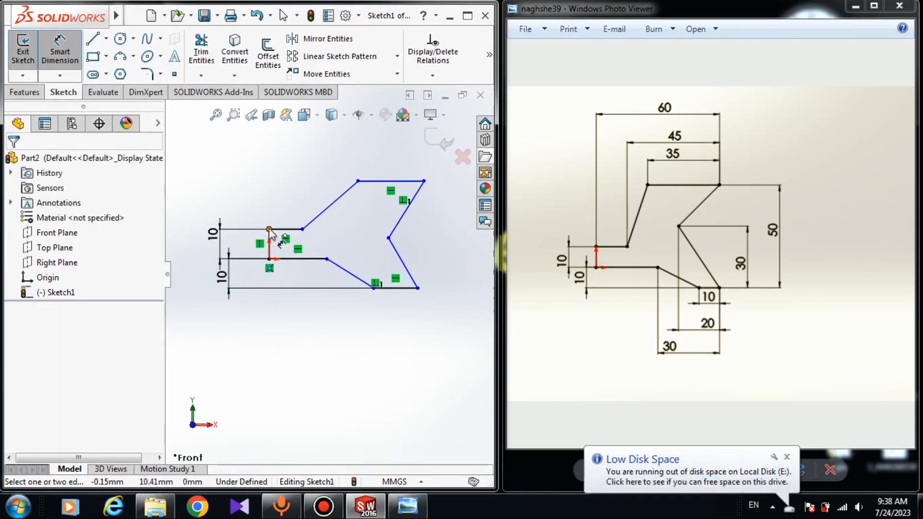
click(270, 230)
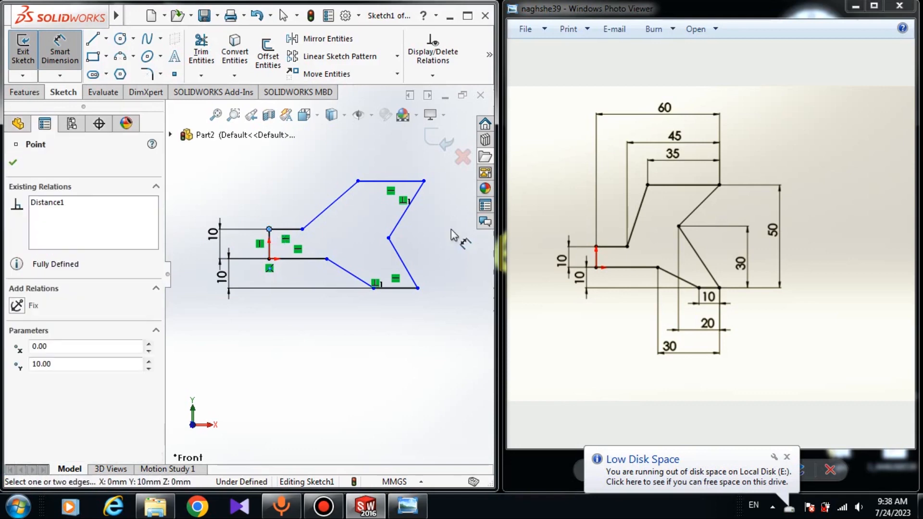
click(423, 181)
click(331, 163)
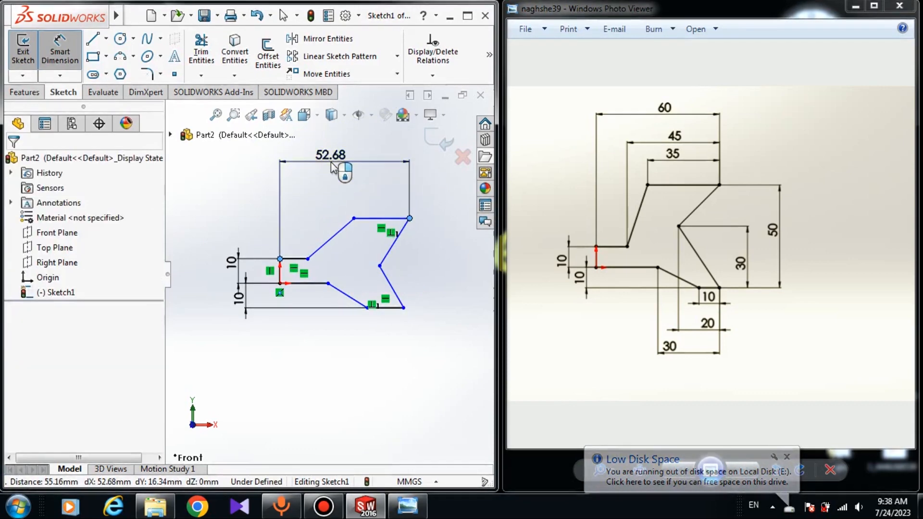
text(60)
key(Return)
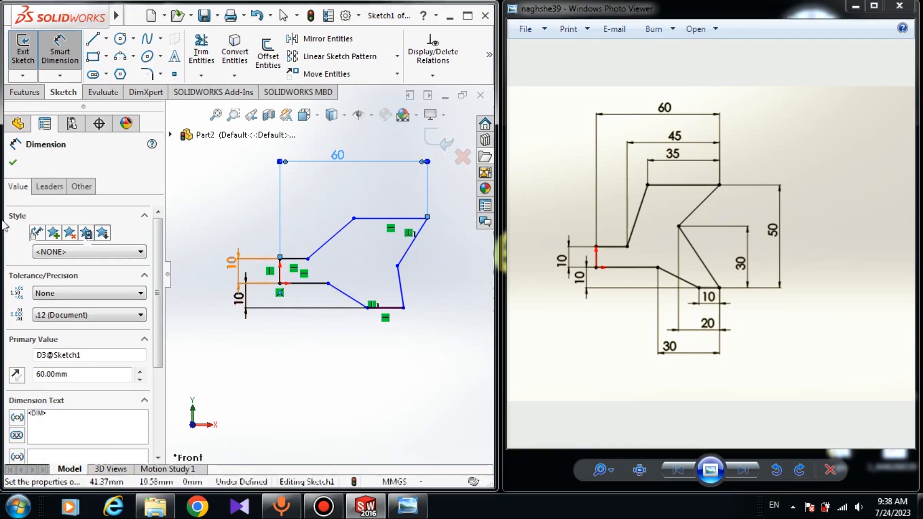
Step: Drag the right-side notch vertex, bottom-right corner and lower inner vertex to reshape the profile toward the reference
click(59, 51)
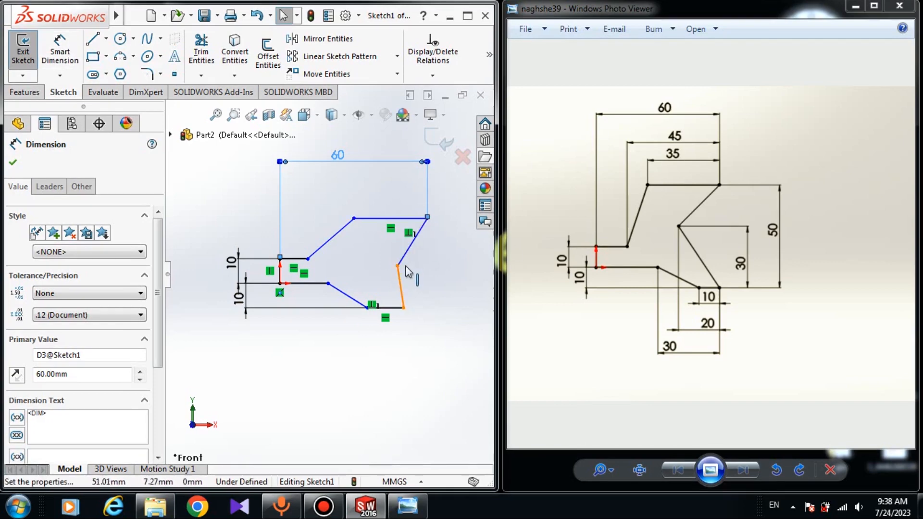
drag(398, 265, 413, 276)
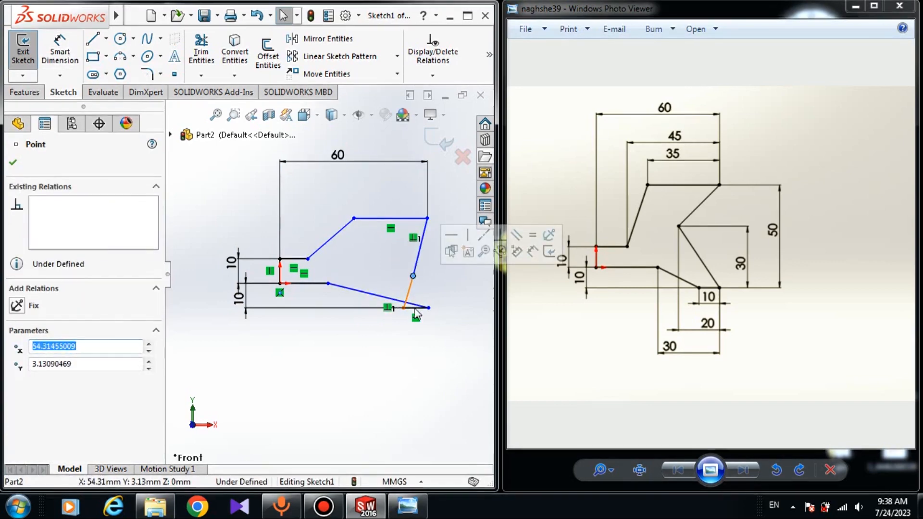
drag(428, 308, 371, 307)
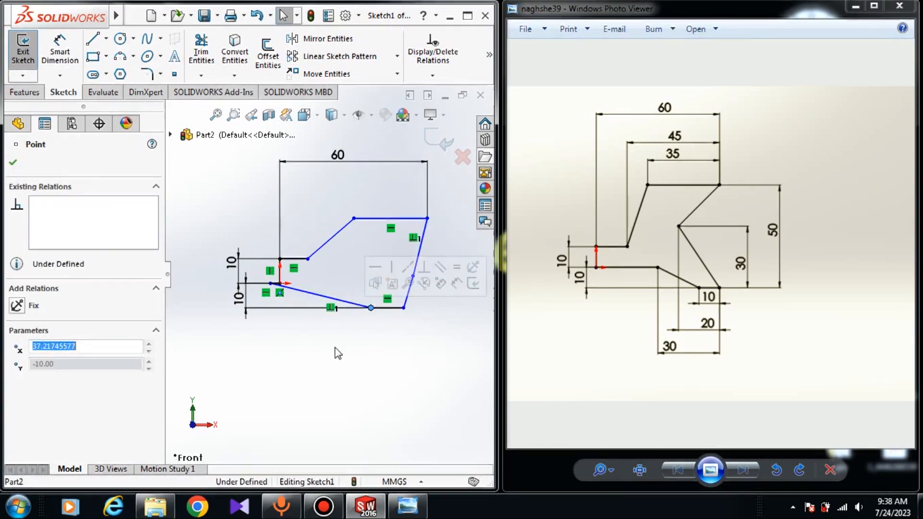
scroll(275, 282, down, 3)
drag(272, 288, 313, 289)
Step: Drag the inner notch vertex leftward to refine the profile's right side
scroll(331, 295, up, 2)
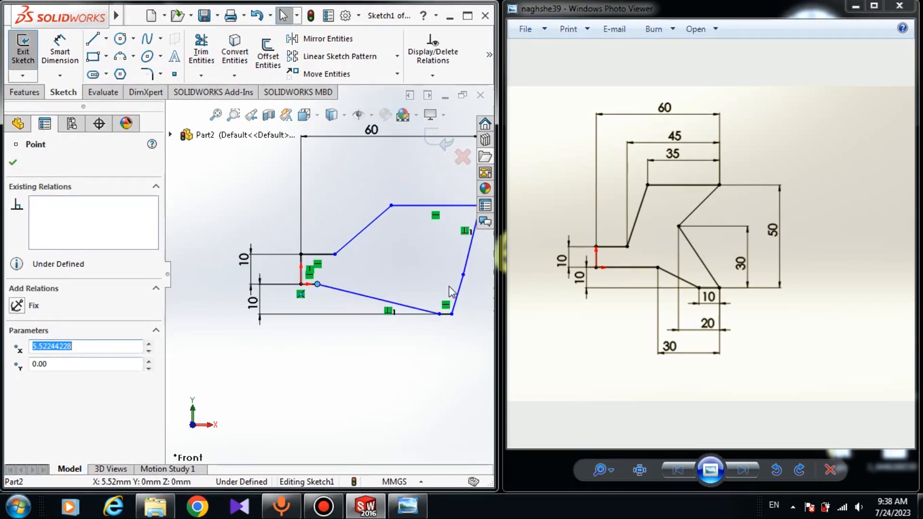
scroll(438, 278, up, 1)
scroll(442, 279, down, 3)
drag(372, 271, 338, 268)
click(384, 300)
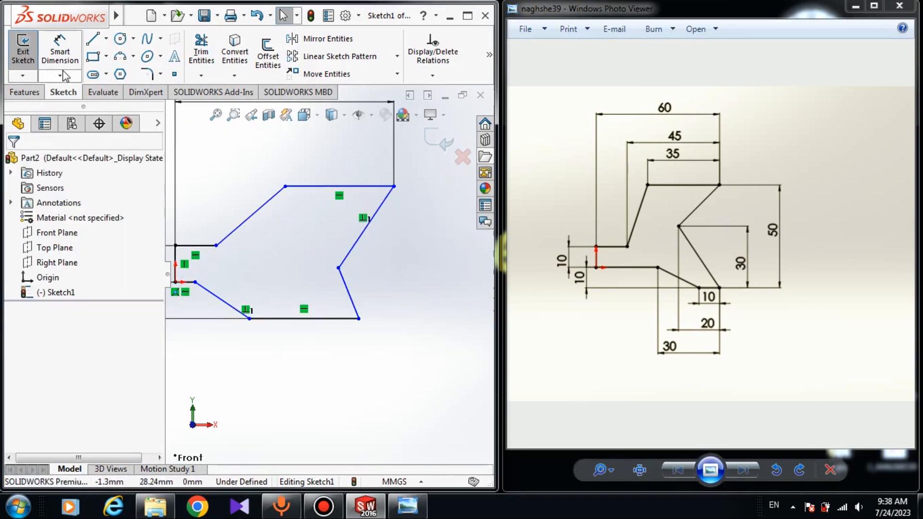
Step: Dimension the horizontal distance from the left step vertex to the top-right corner as 45 mm
click(59, 76)
click(57, 51)
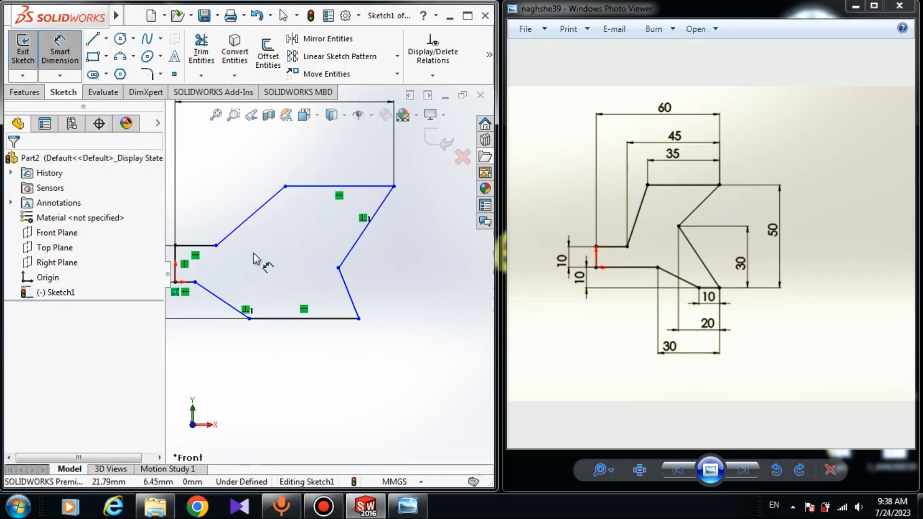
click(217, 249)
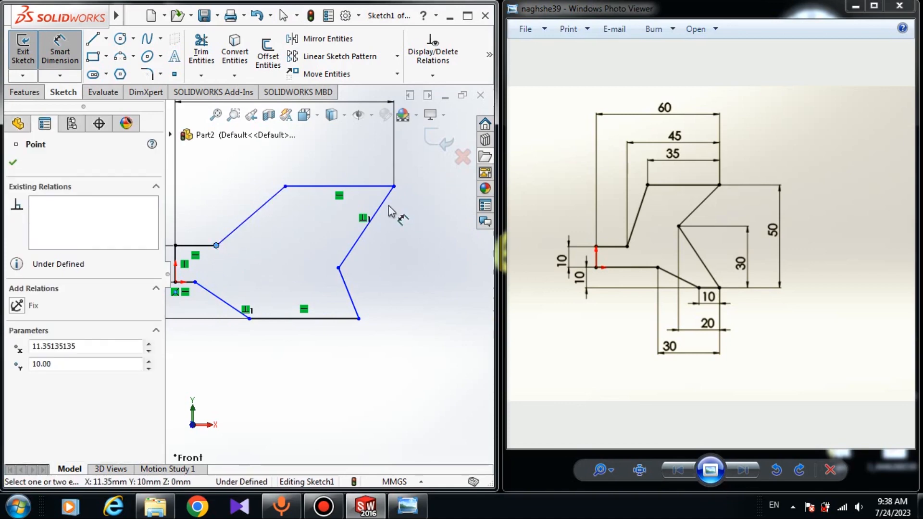
click(394, 186)
scroll(339, 185, up, 1)
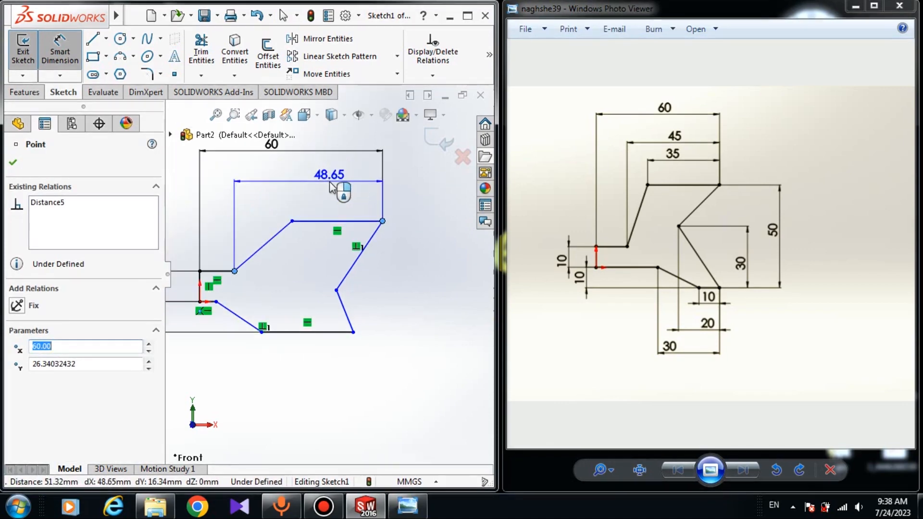
click(332, 177)
text(45)
key(Return)
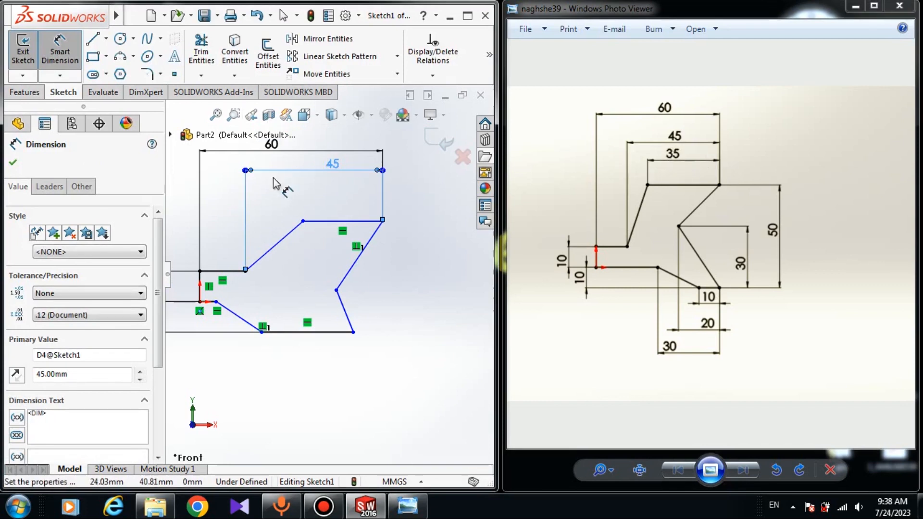
Step: Dimension the length of the top horizontal edge as 35 mm
click(397, 255)
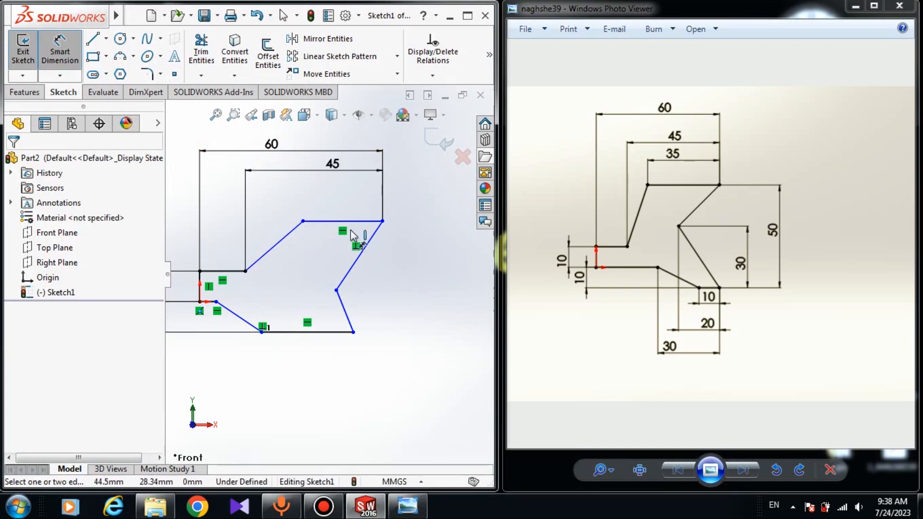
click(304, 222)
click(383, 221)
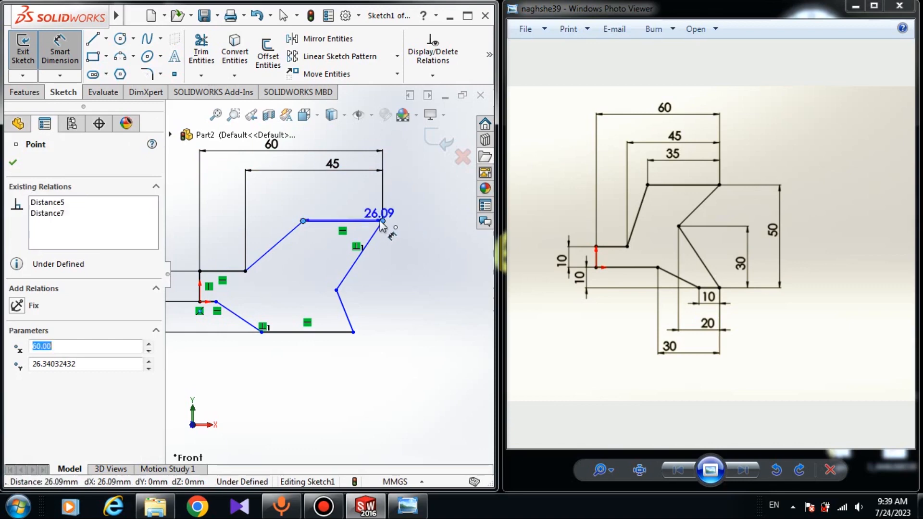
click(336, 193)
text(35)
key(Return)
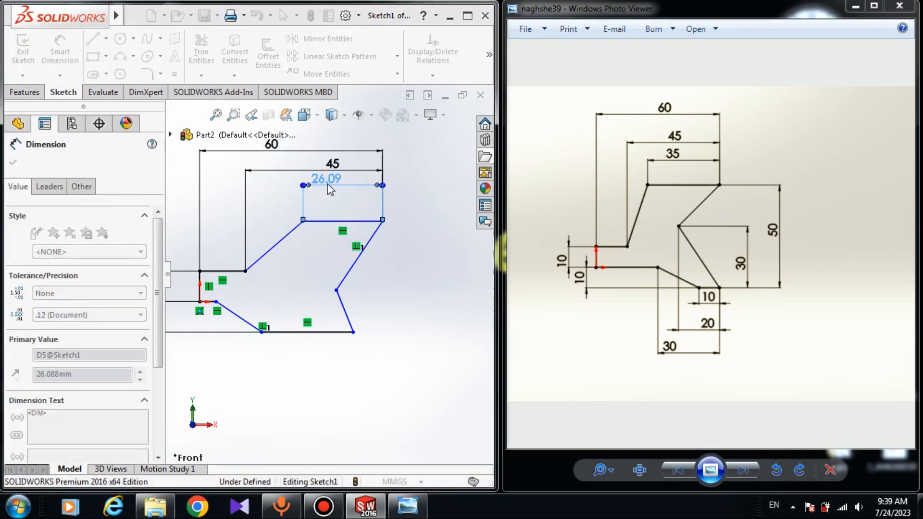
Step: Dimension the vertical distance between the top-right corner and the bottom-right corner as 50 mm
click(383, 299)
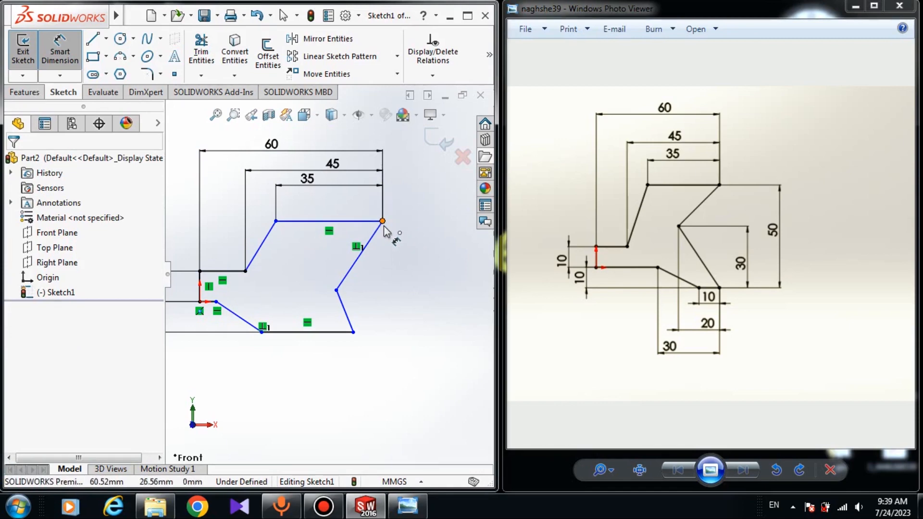
click(382, 221)
click(353, 332)
click(443, 308)
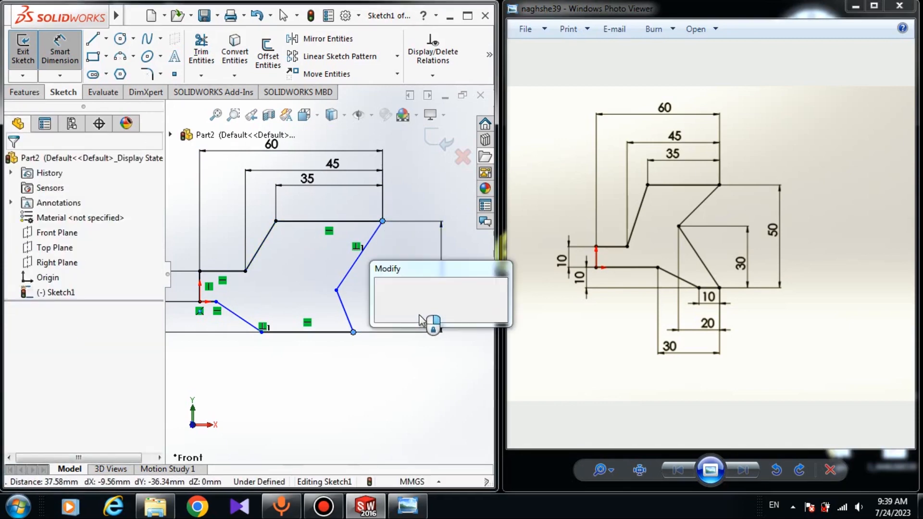
text(50)
key(Return)
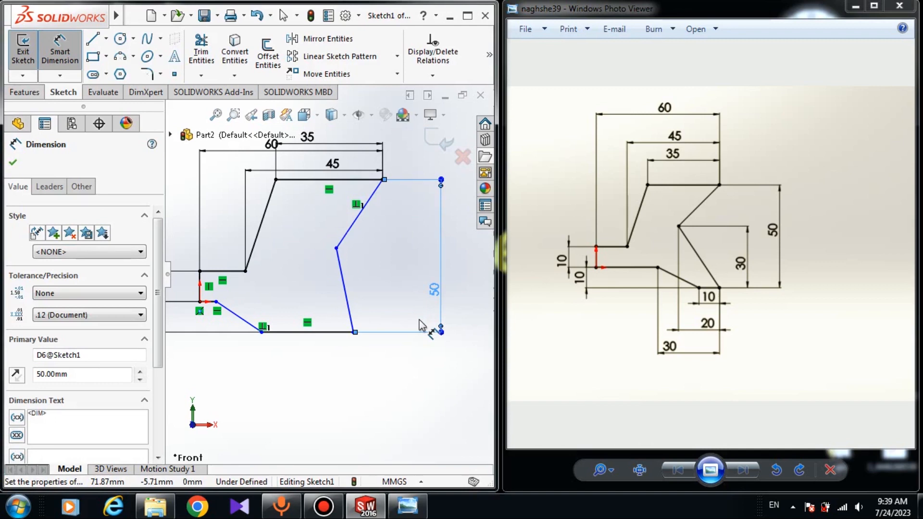
Step: Dimension the vertical distance from the right notch vertex to the bottom-right corner as 30 mm
click(337, 249)
click(353, 331)
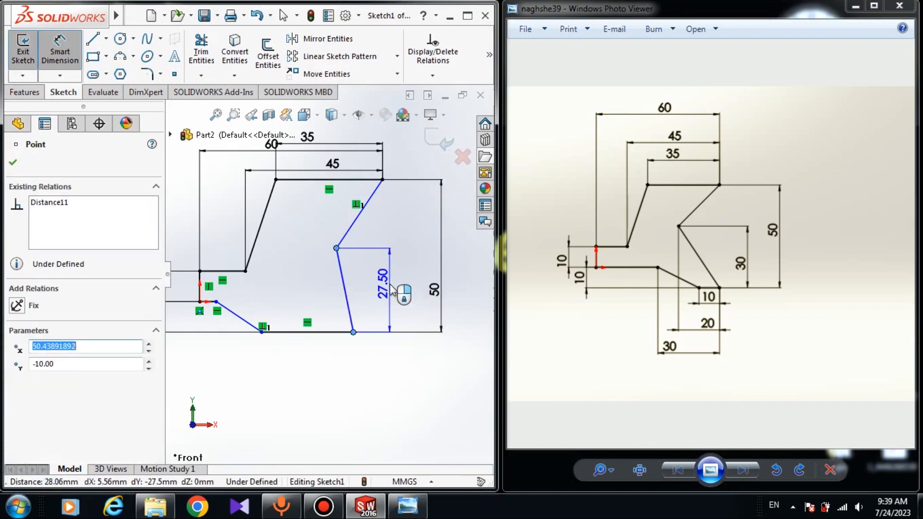
click(392, 288)
text(30)
key(Return)
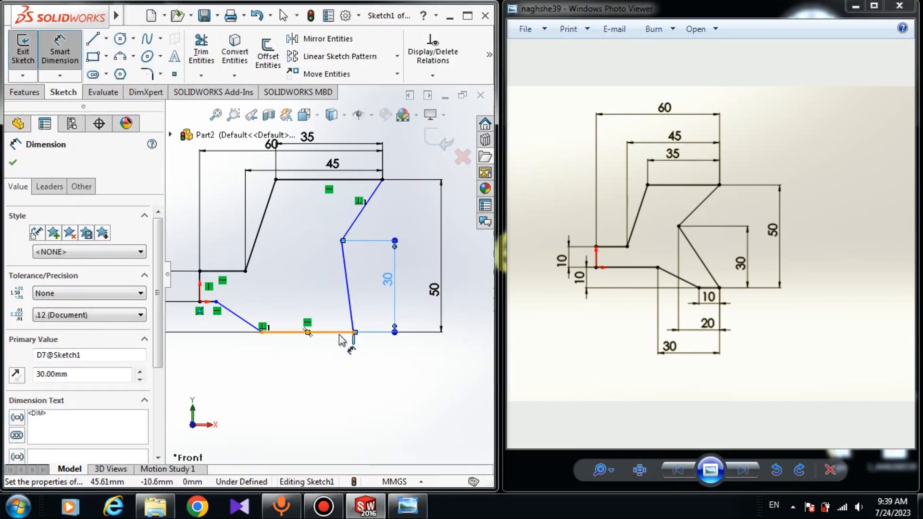
scroll(339, 334, up, 2)
key(Escape)
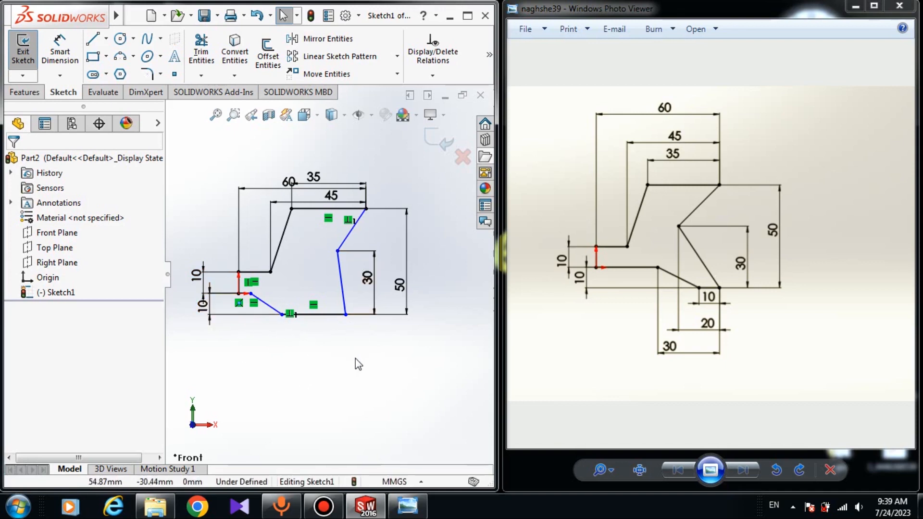
Step: Add an Equal relation between the short vertical line at the origin and the bottom horizontal edge
scroll(235, 316, up, 1)
scroll(235, 316, down, 1)
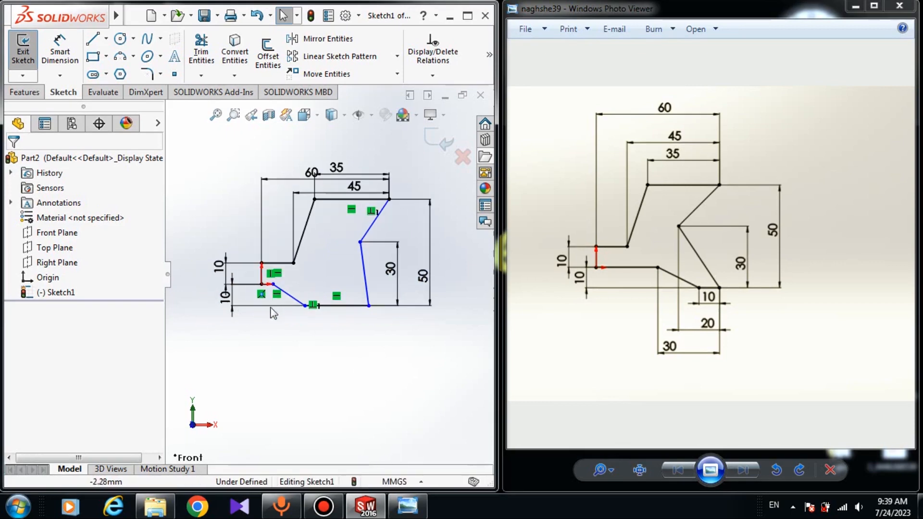
click(327, 305)
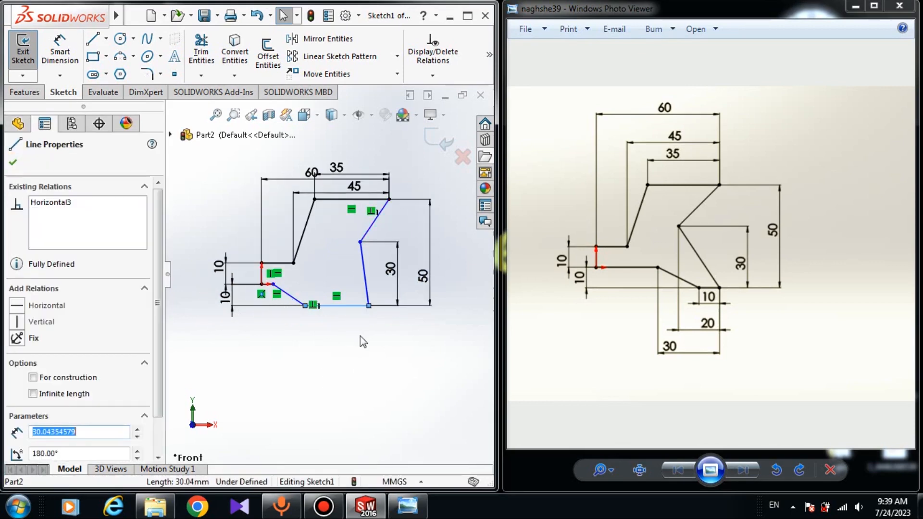
scroll(221, 251, down, 2)
ctrl+click(279, 288)
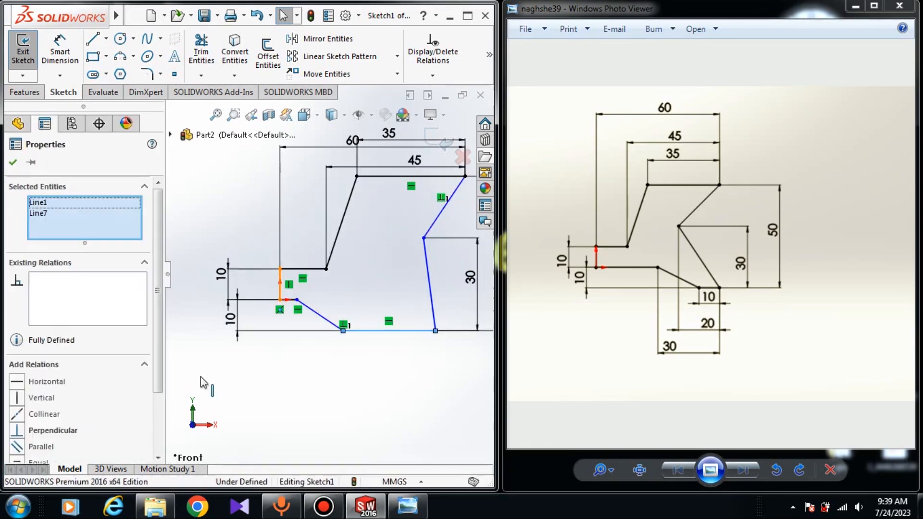
scroll(157, 351, down, 3)
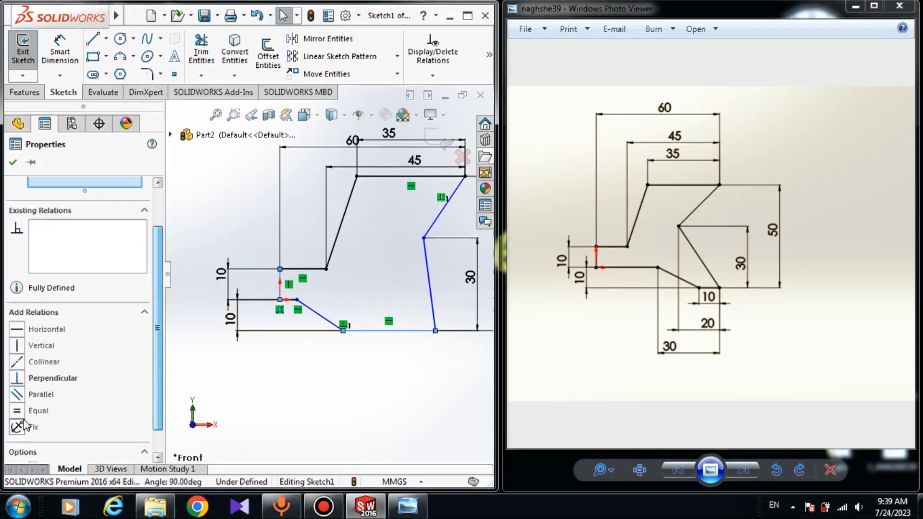
click(24, 412)
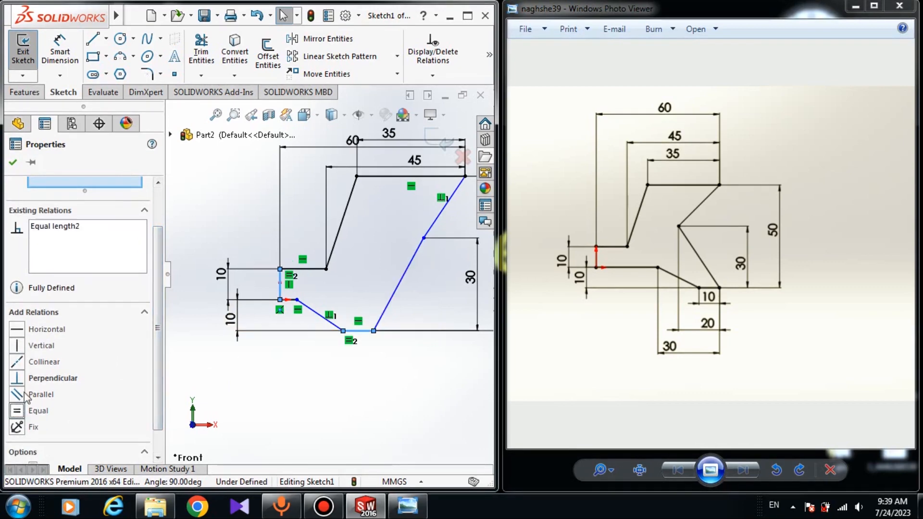
click(14, 163)
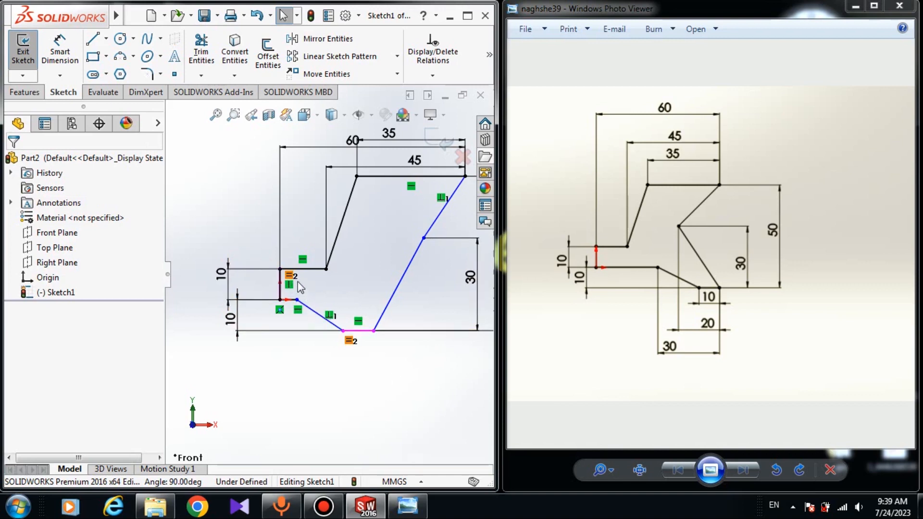
click(71, 61)
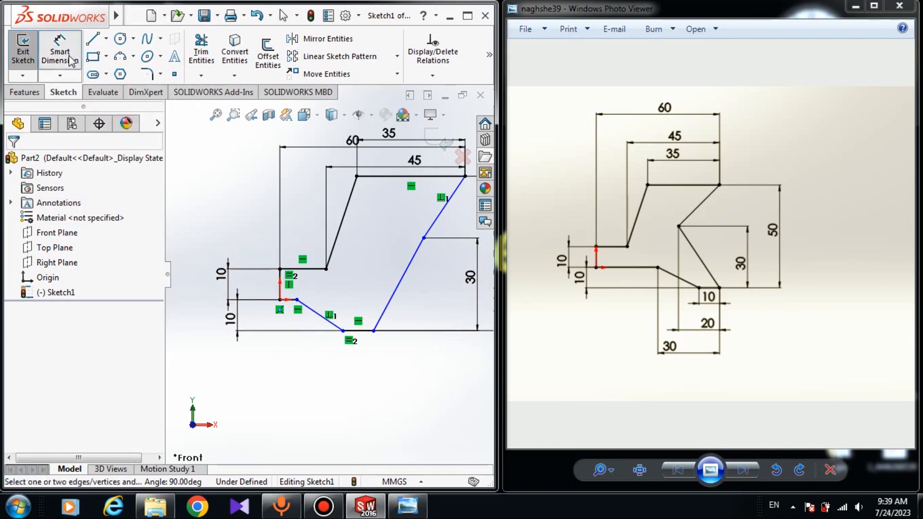
click(424, 238)
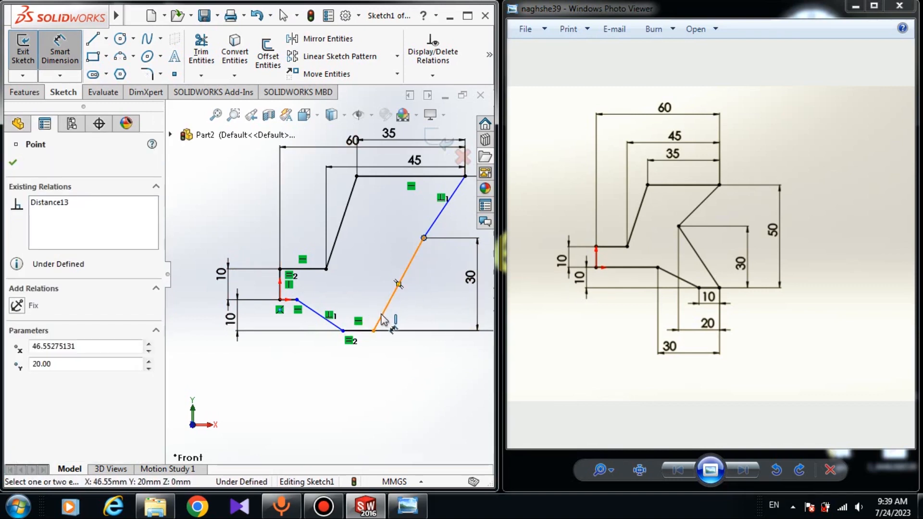
key(Escape)
key(Escape)
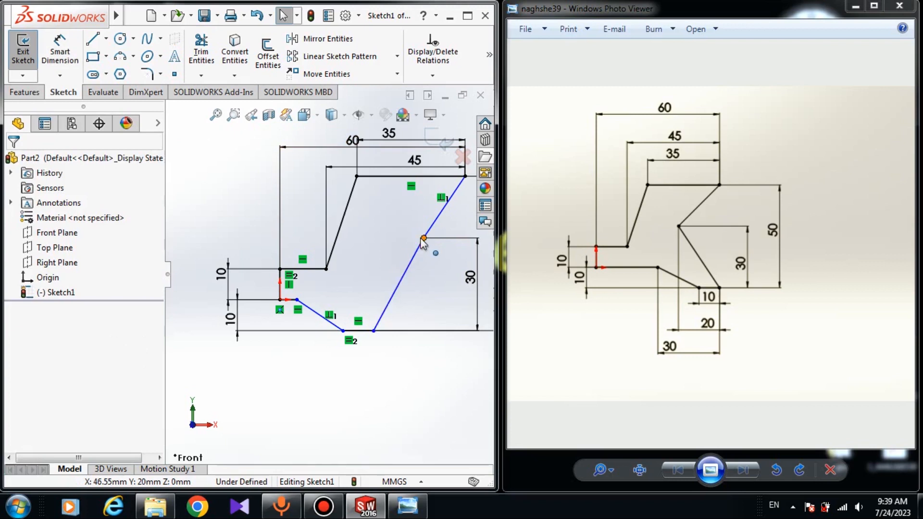
Step: Drag the right notch vertex leftward and nudge the lower end of the right slanted edge to reshape the profile
drag(423, 238, 385, 242)
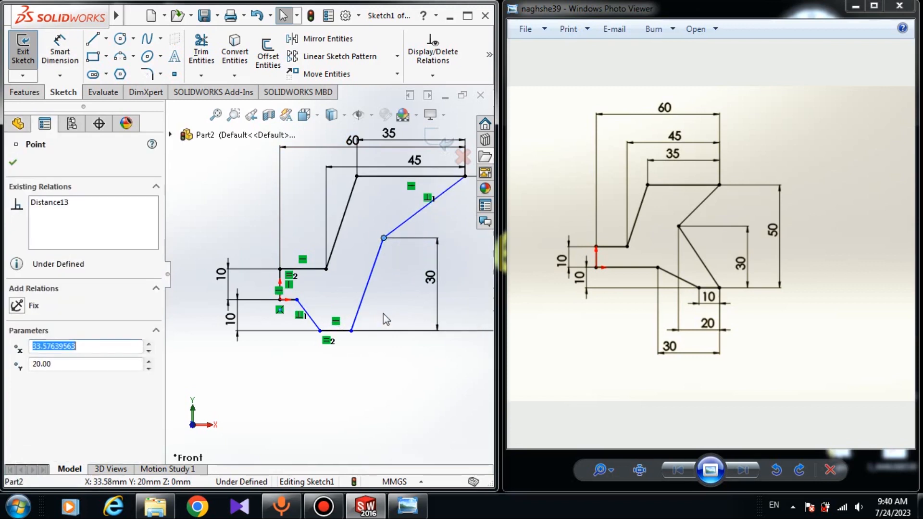
mouse_move(352, 332)
mouse_down()
mouse_move(379, 332)
mouse_move(356, 331)
mouse_up()
click(410, 361)
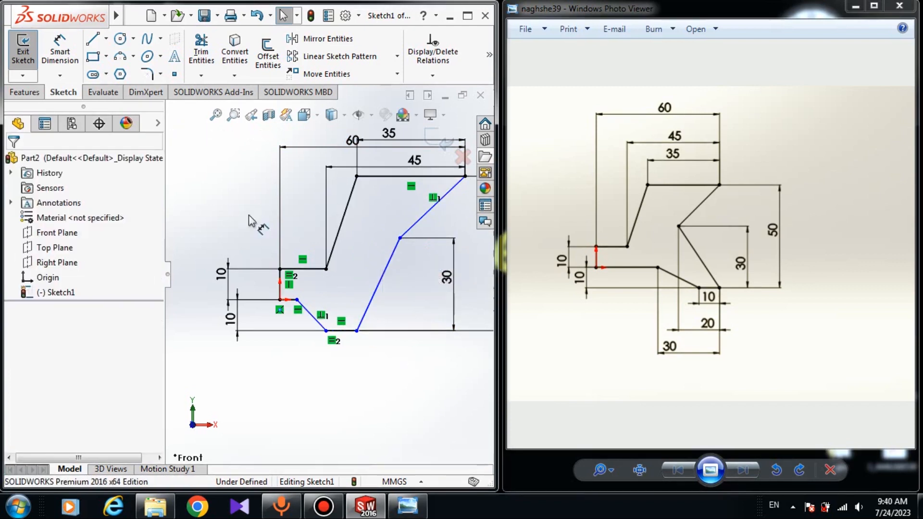
Step: Dimension the horizontal distance between the right notch vertex and the lower end of the slanted edge as 20 mm
click(71, 63)
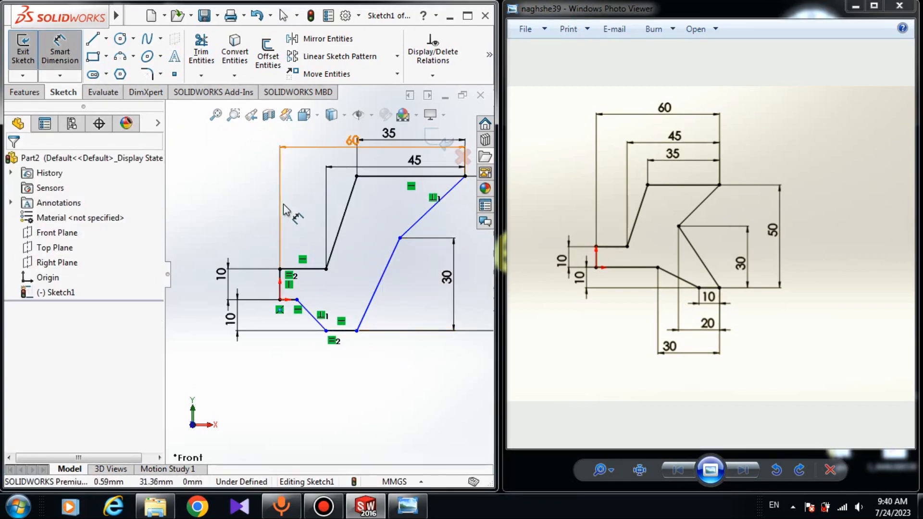
click(400, 238)
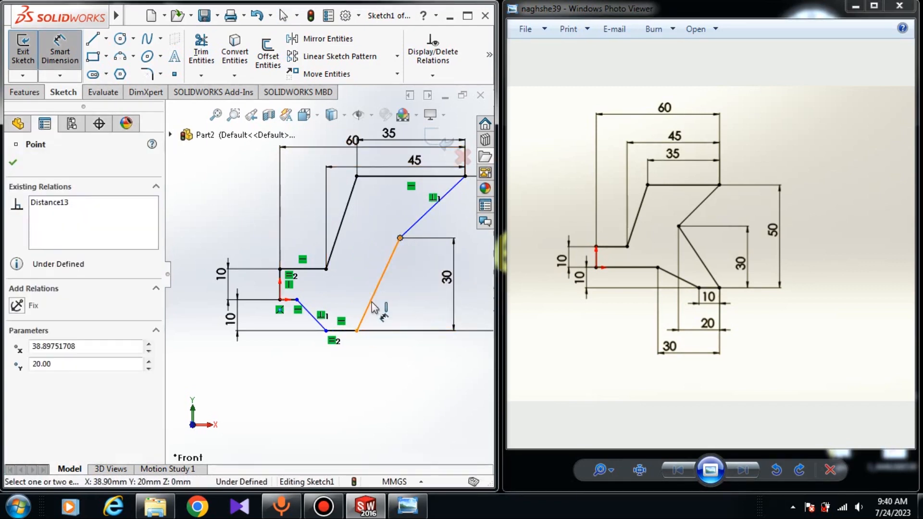
click(357, 330)
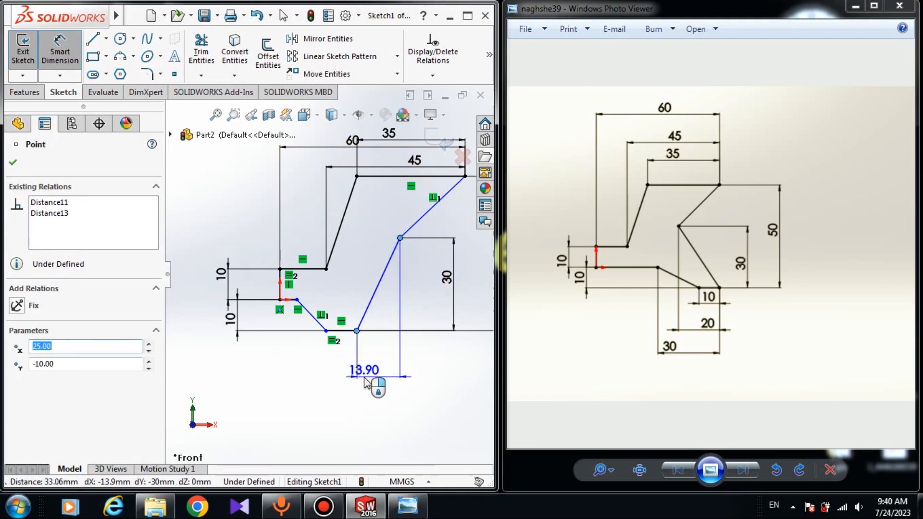
click(366, 381)
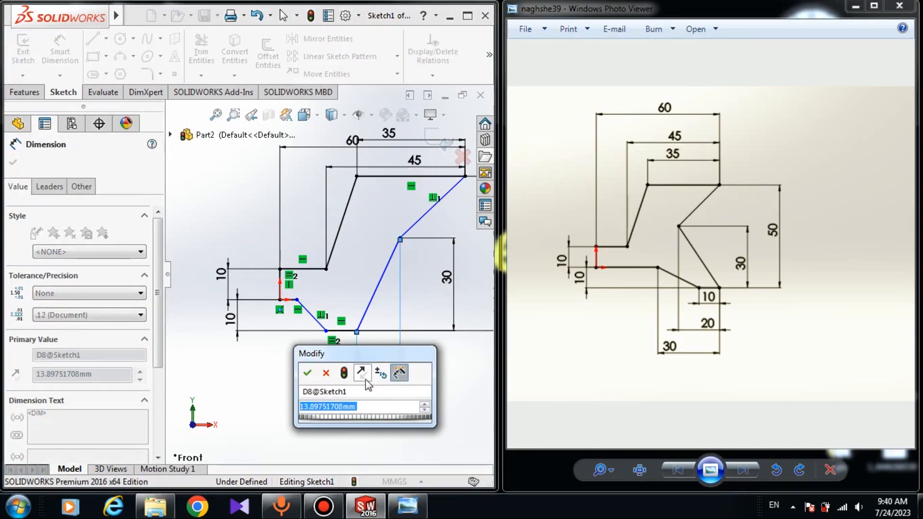
text(-20)
key(Return)
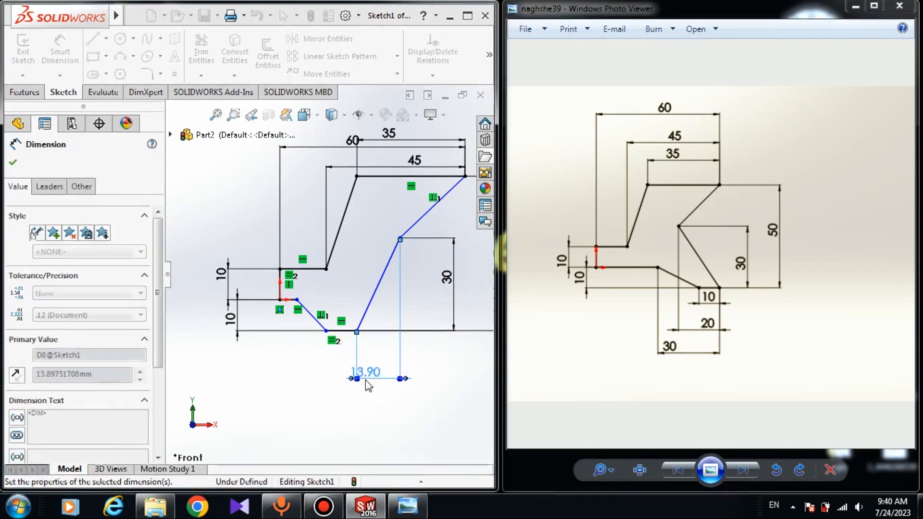
scroll(411, 360, up, 2)
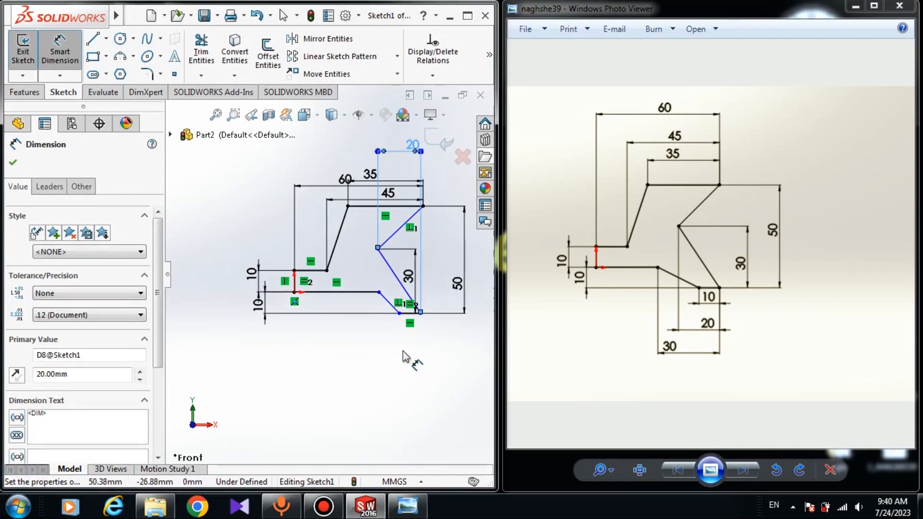
scroll(348, 229, down, 5)
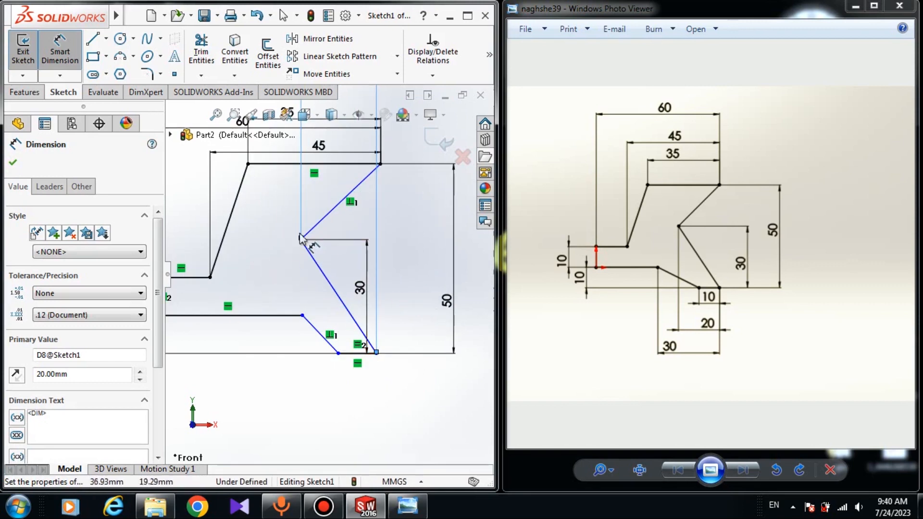
key(Escape)
scroll(317, 291, up, 2)
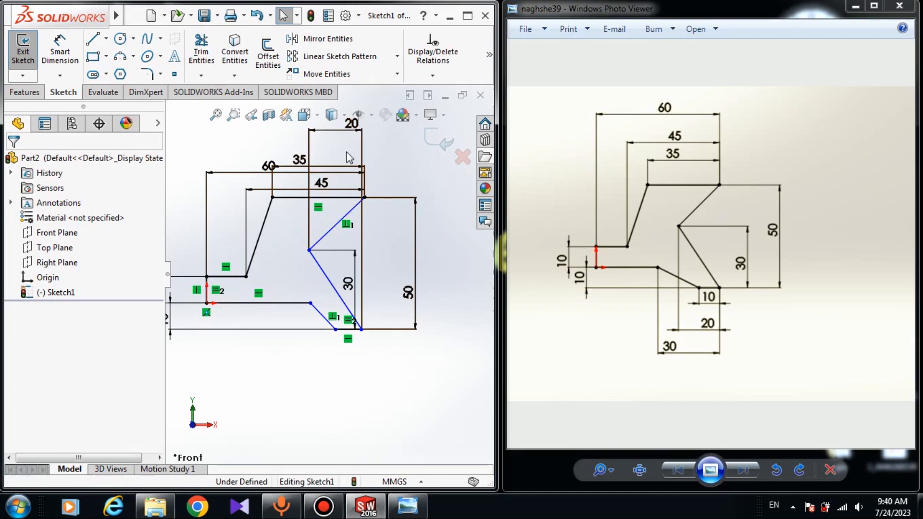
scroll(309, 313, down, 2)
Step: Dimension the horizontal distance from the inner bottom vertex of the lower slanted edge to the bottom-right corner as 30 mm
click(59, 49)
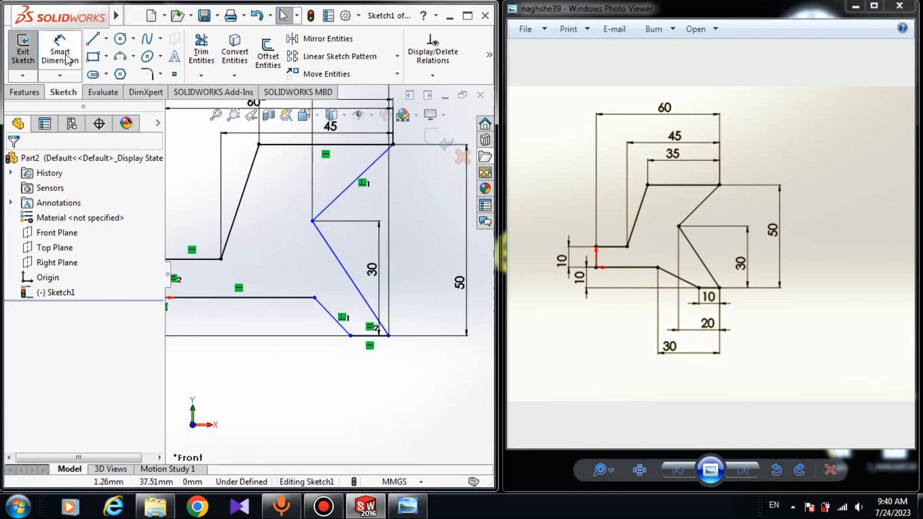
scroll(266, 292, up, 3)
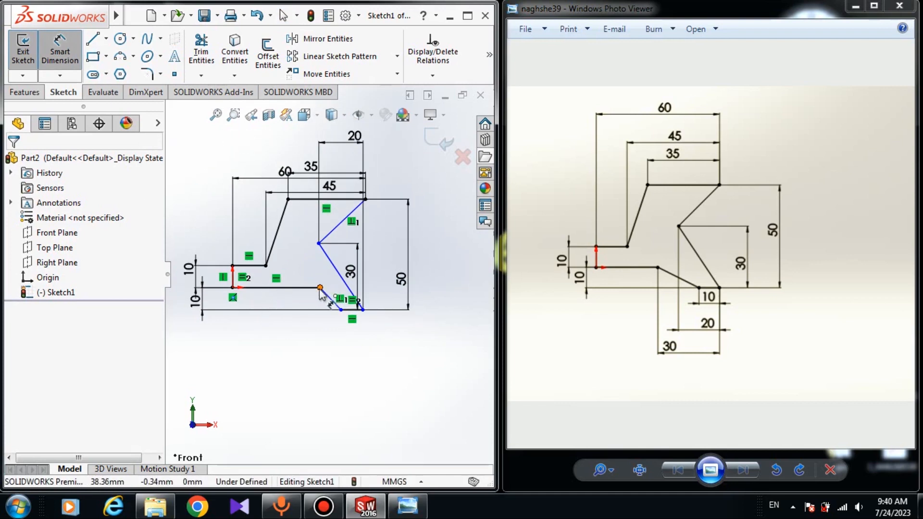
click(320, 287)
click(362, 311)
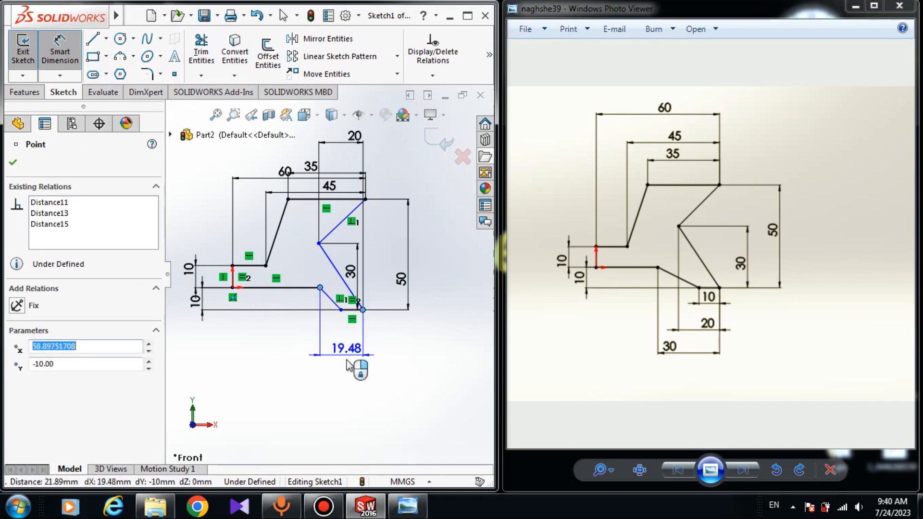
click(341, 365)
text(30)
key(Return)
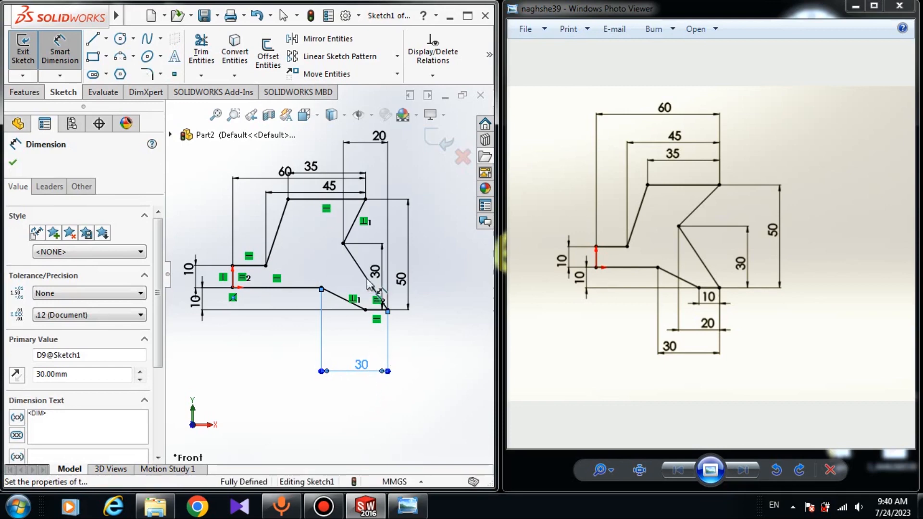
key(Escape)
Step: Delete the geometric relation linking the upper right slanted edge and the lower slanted edge
scroll(366, 223, down, 4)
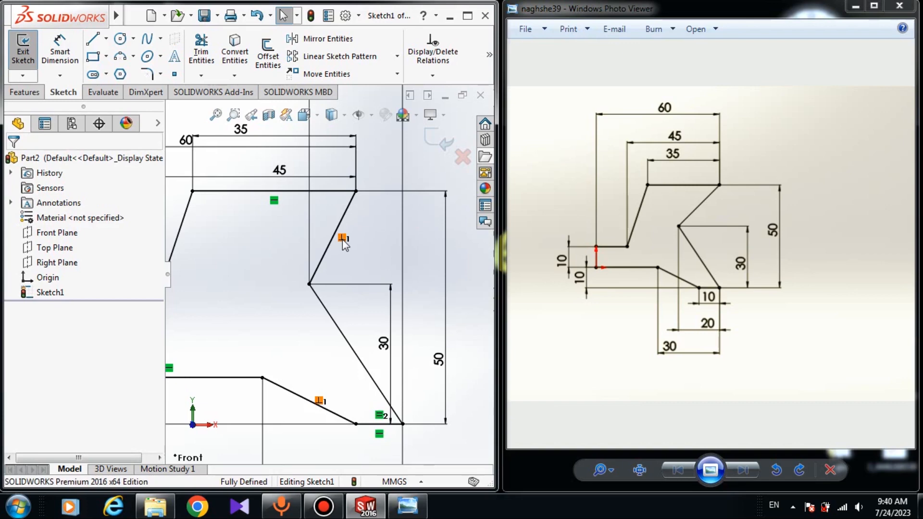
click(342, 239)
key(Delete)
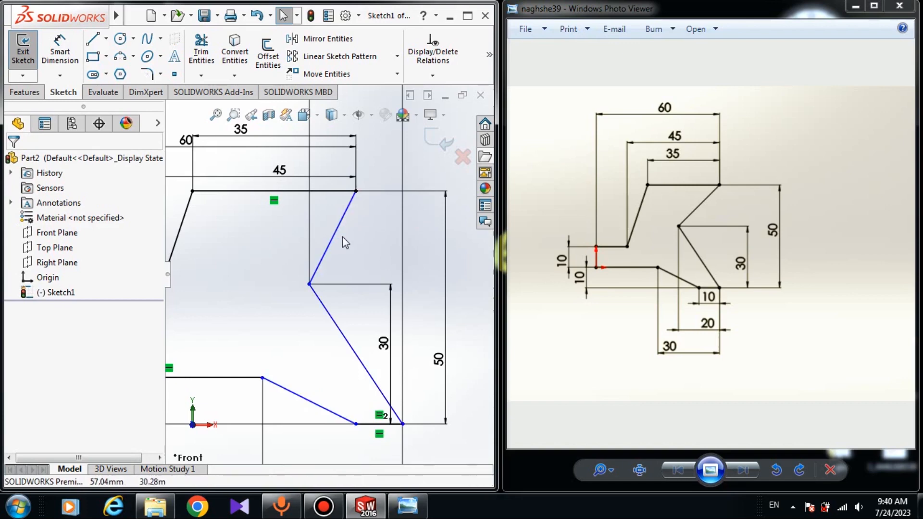
scroll(321, 229, up, 3)
scroll(327, 296, down, 3)
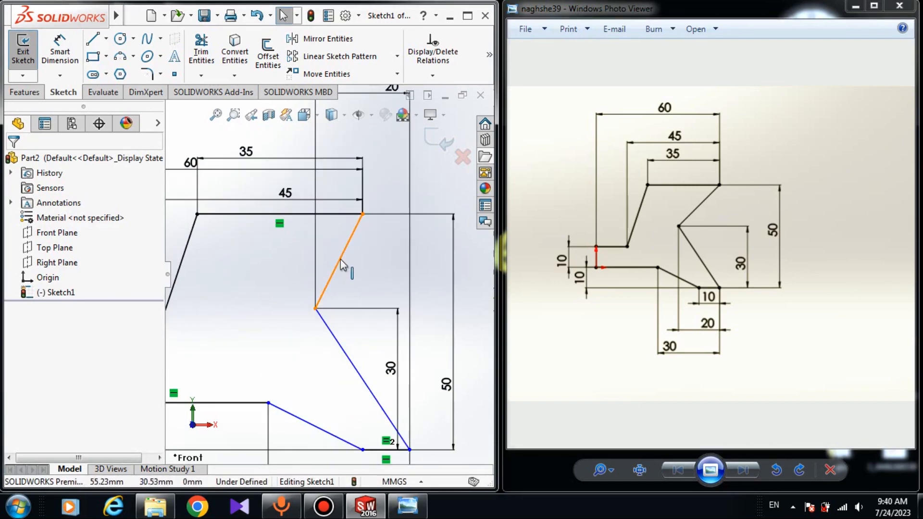
Step: Add a Vertical relation between the top-right corner and the bottom-right corner of the profile
scroll(338, 281, down, 3)
scroll(352, 359, up, 5)
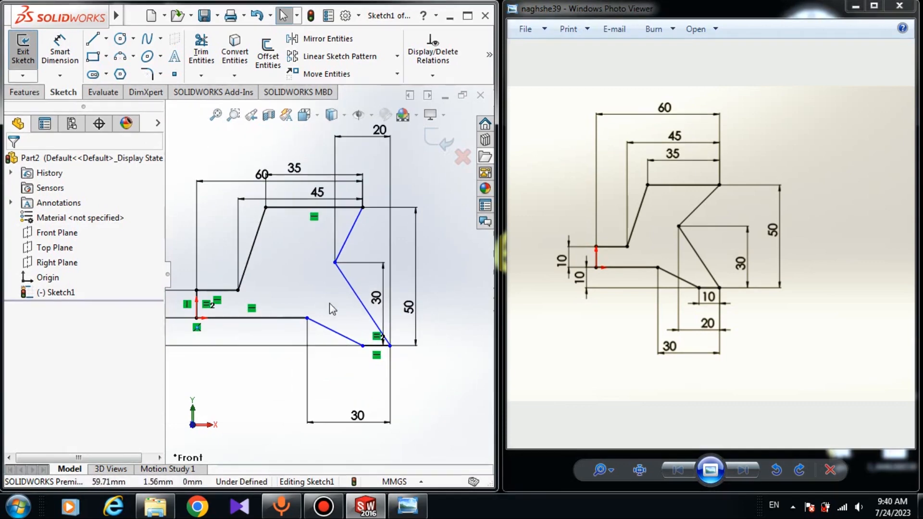
click(363, 208)
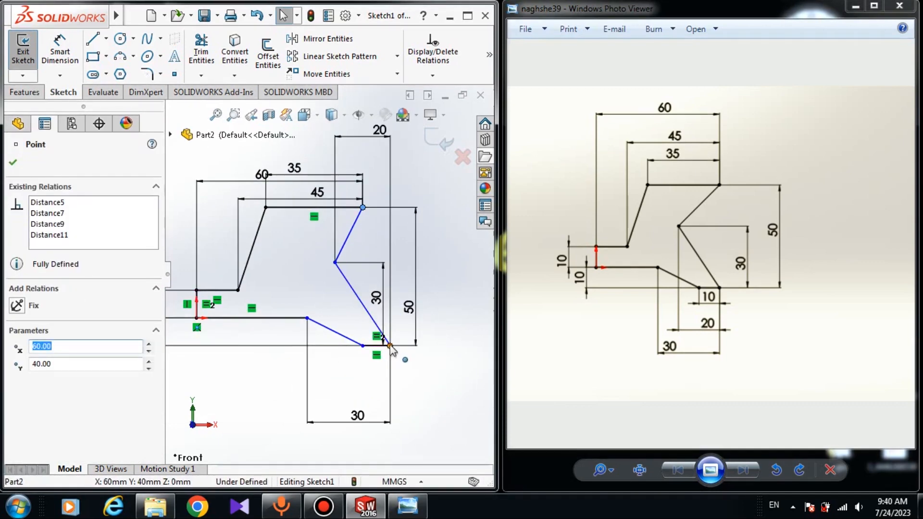
ctrl+click(390, 345)
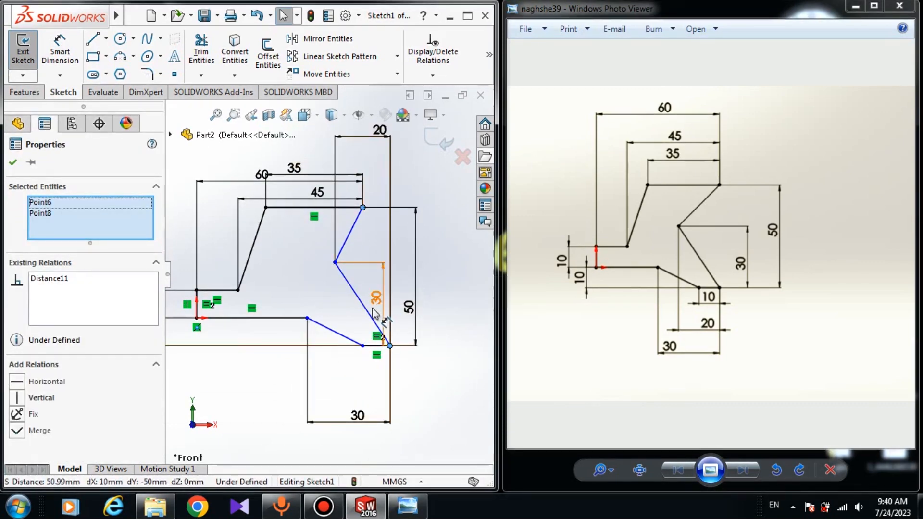
click(20, 398)
click(12, 164)
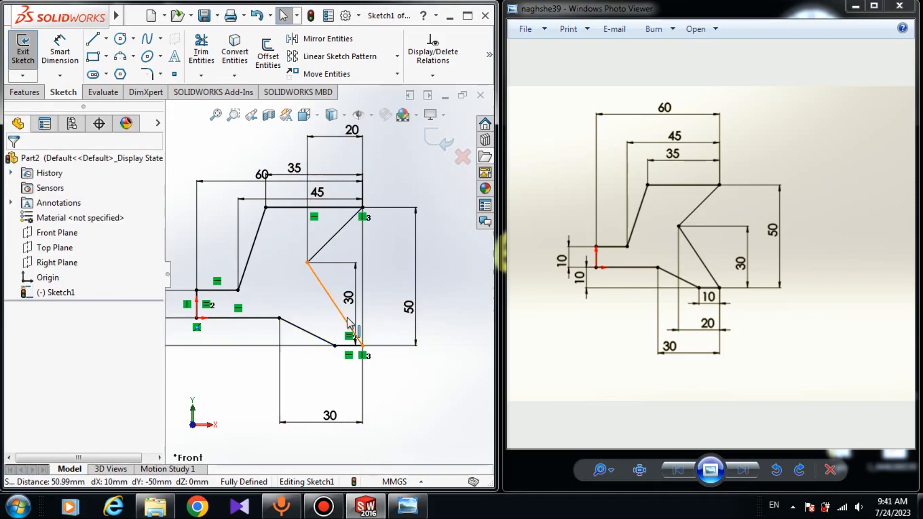
click(62, 47)
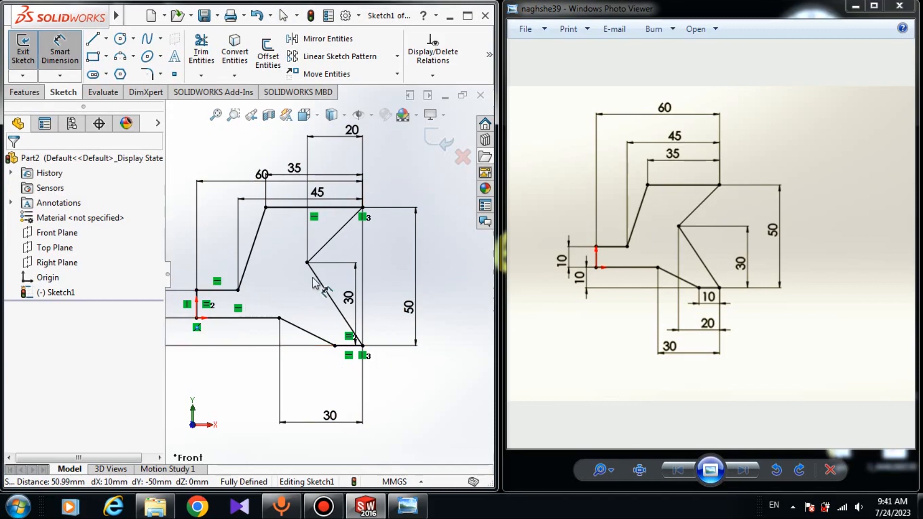
click(307, 262)
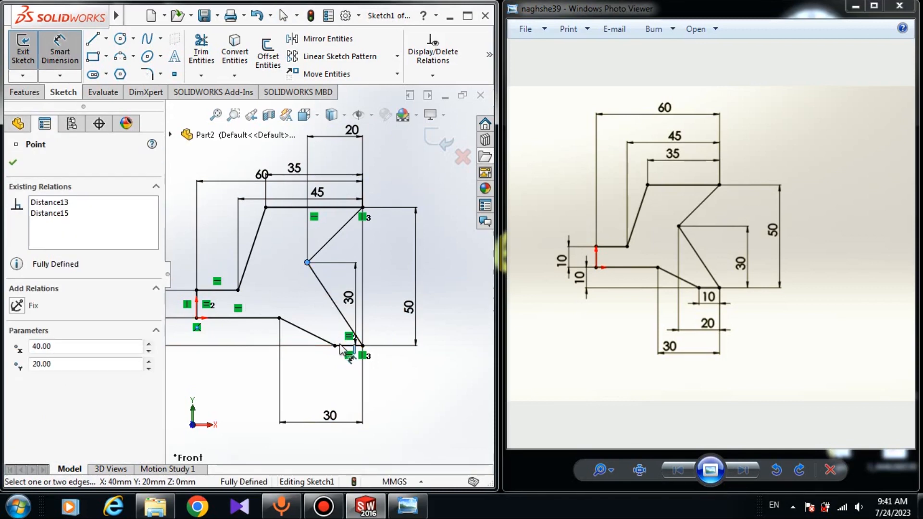
click(363, 346)
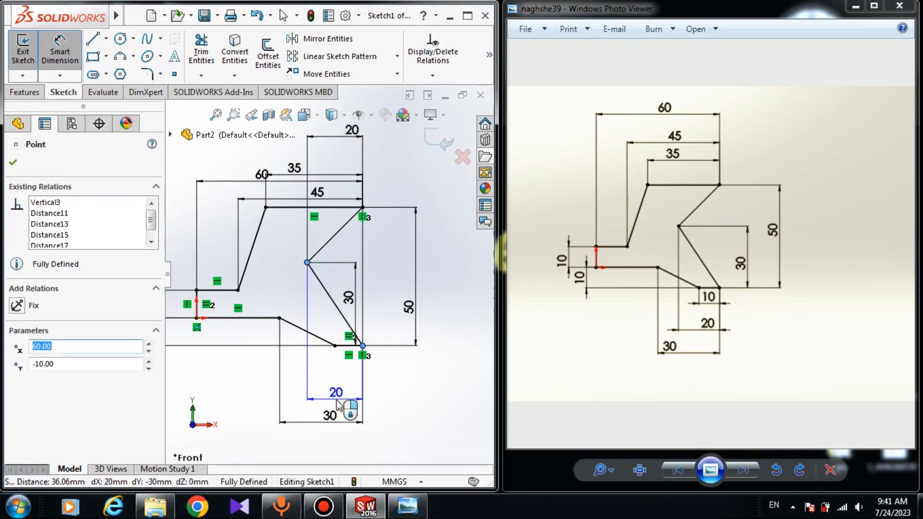
key(Escape)
scroll(339, 308, up, 3)
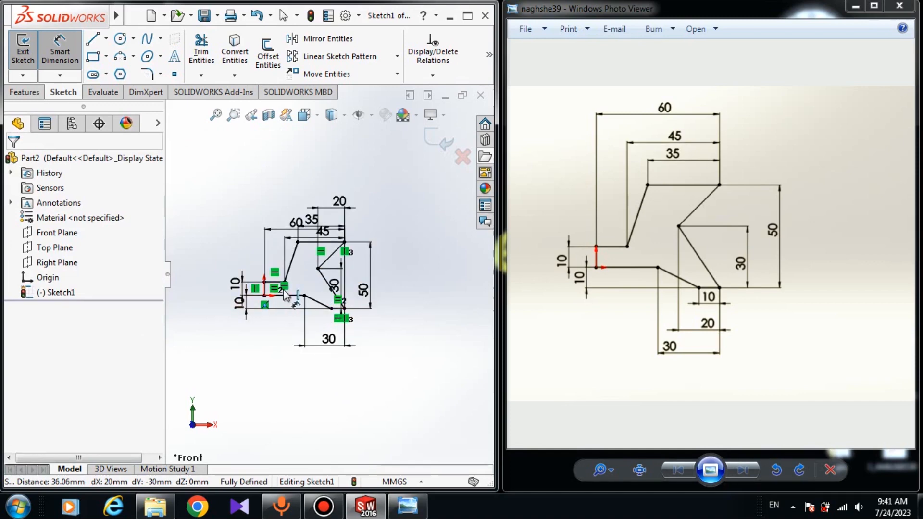
key(Escape)
scroll(308, 307, down, 2)
scroll(269, 323, up, 3)
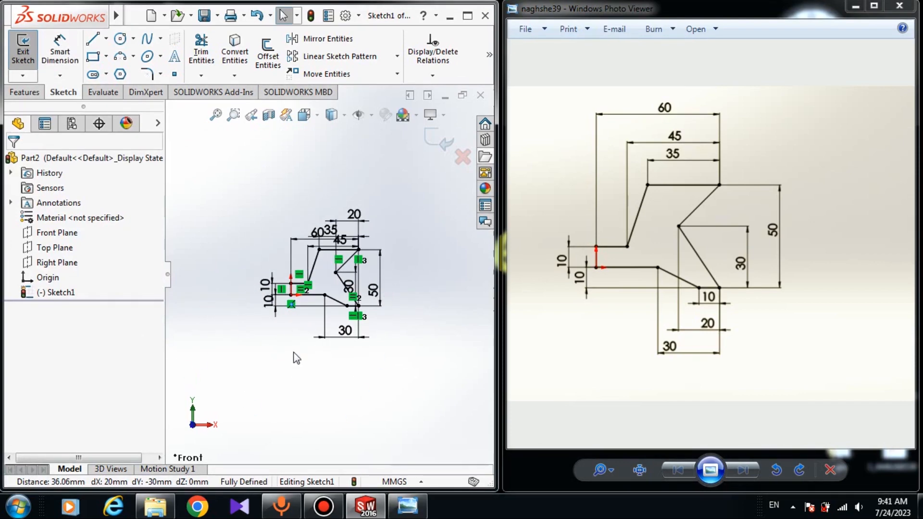
Step: Inspect the bottom-right corner point's coordinates in the fully defined sketch
click(467, 15)
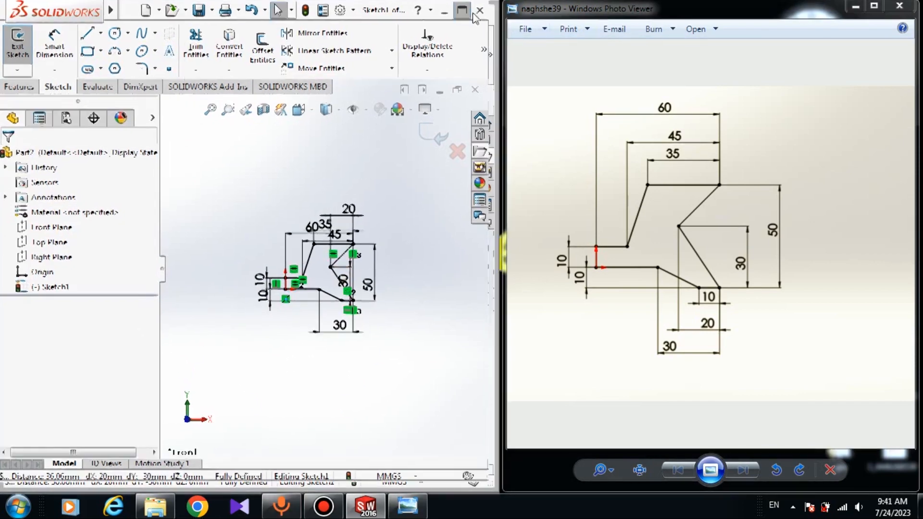
scroll(553, 312, down, 5)
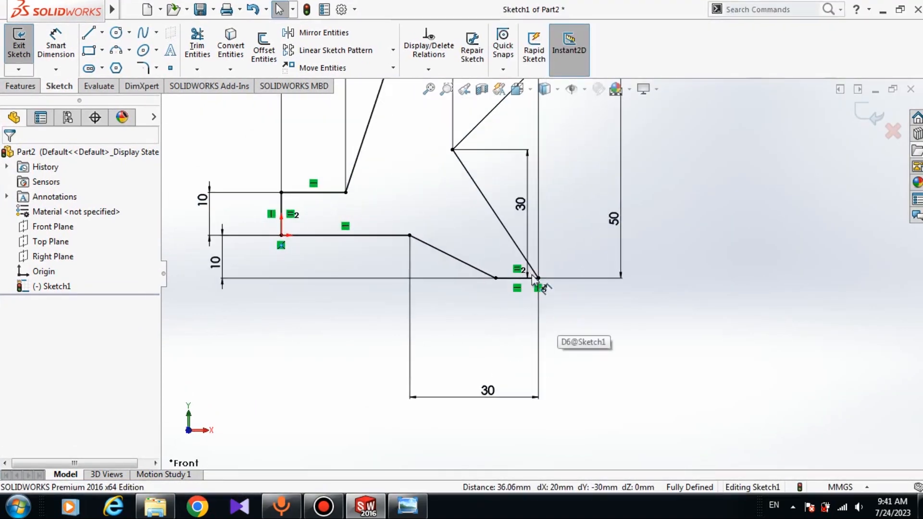
click(538, 278)
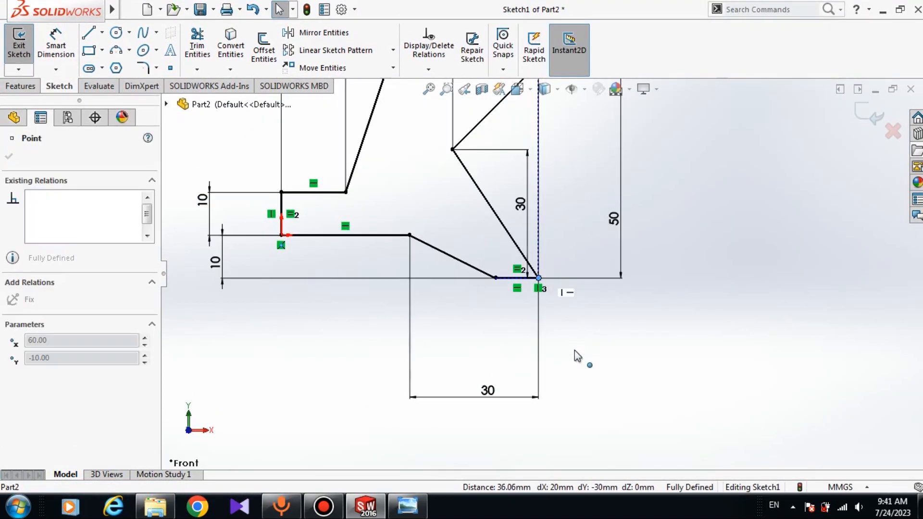
click(647, 223)
scroll(648, 223, up, 3)
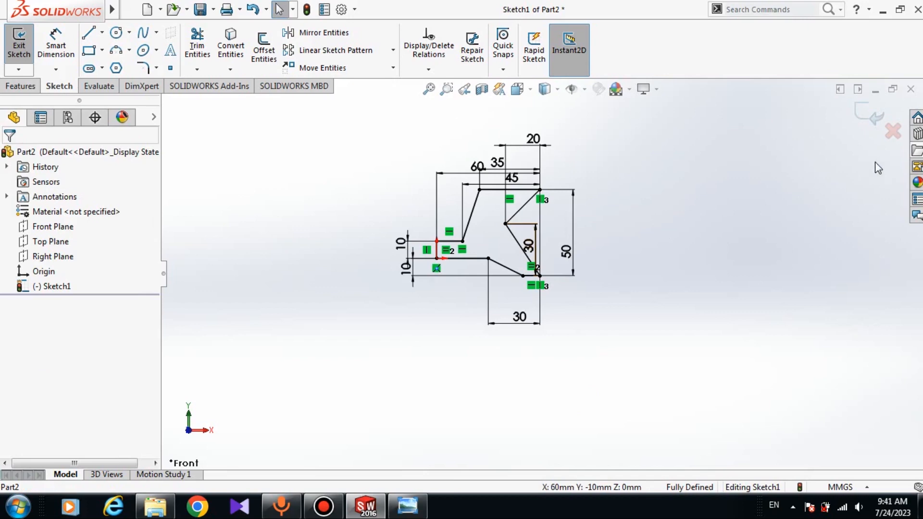
click(901, 9)
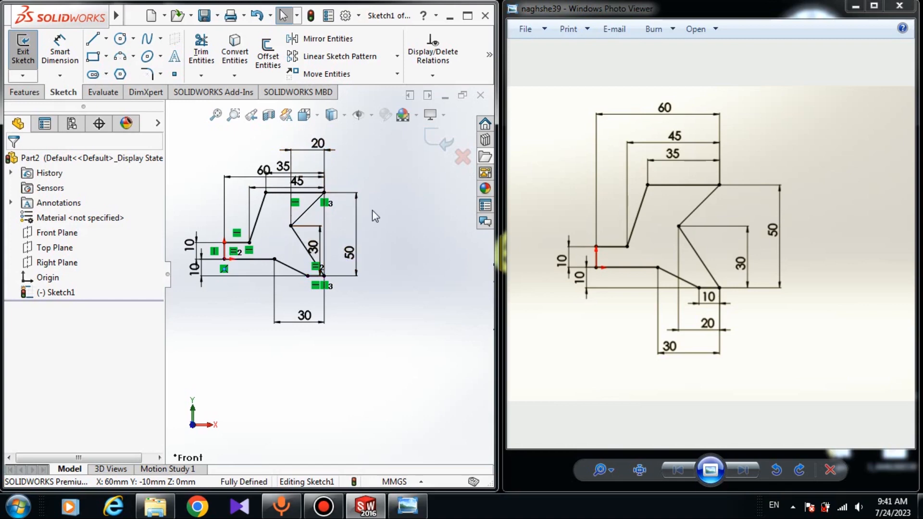
click(855, 6)
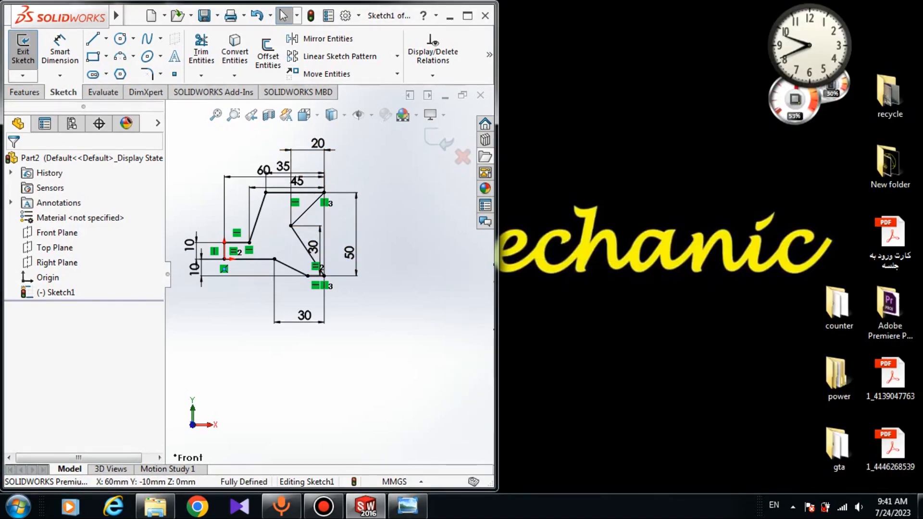